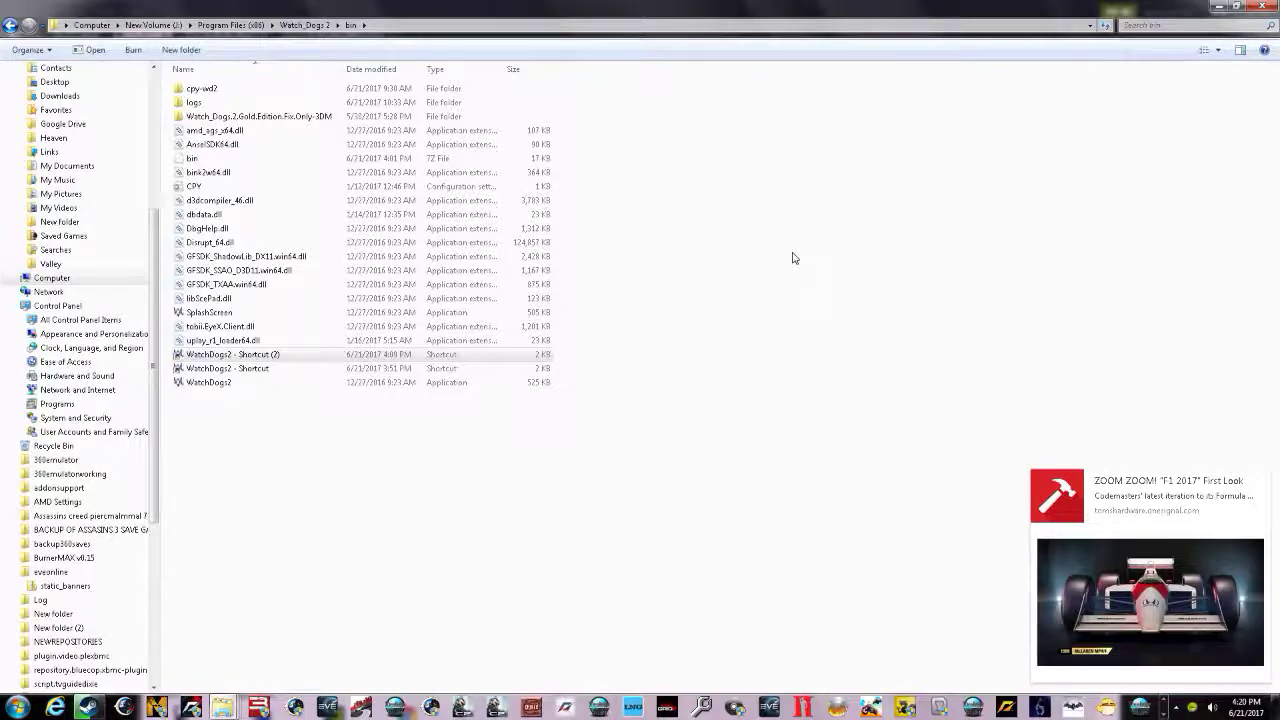
- Select WatchDogs2 - Shortcut (2), then view and close the Watch_Dogs 2 group's Properties
{"action": "left_click", "coordinate": [253, 356]}
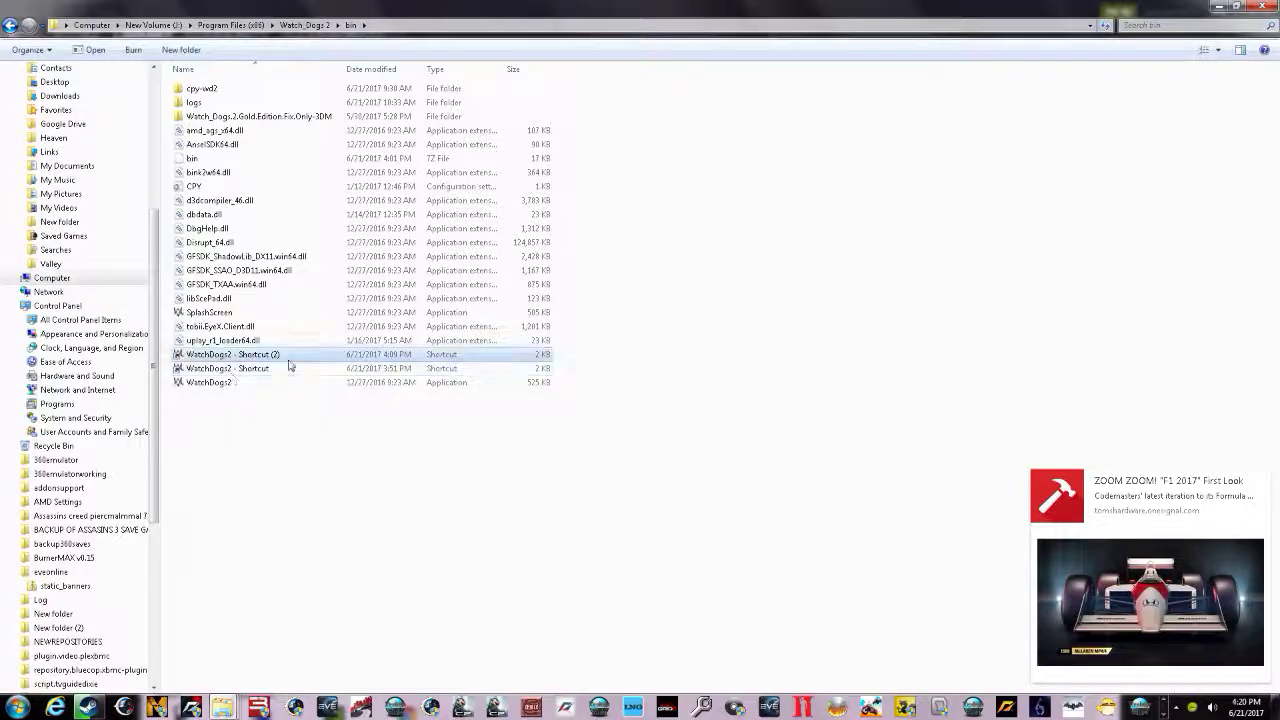
{"action": "left_click", "coordinate": [263, 356]}
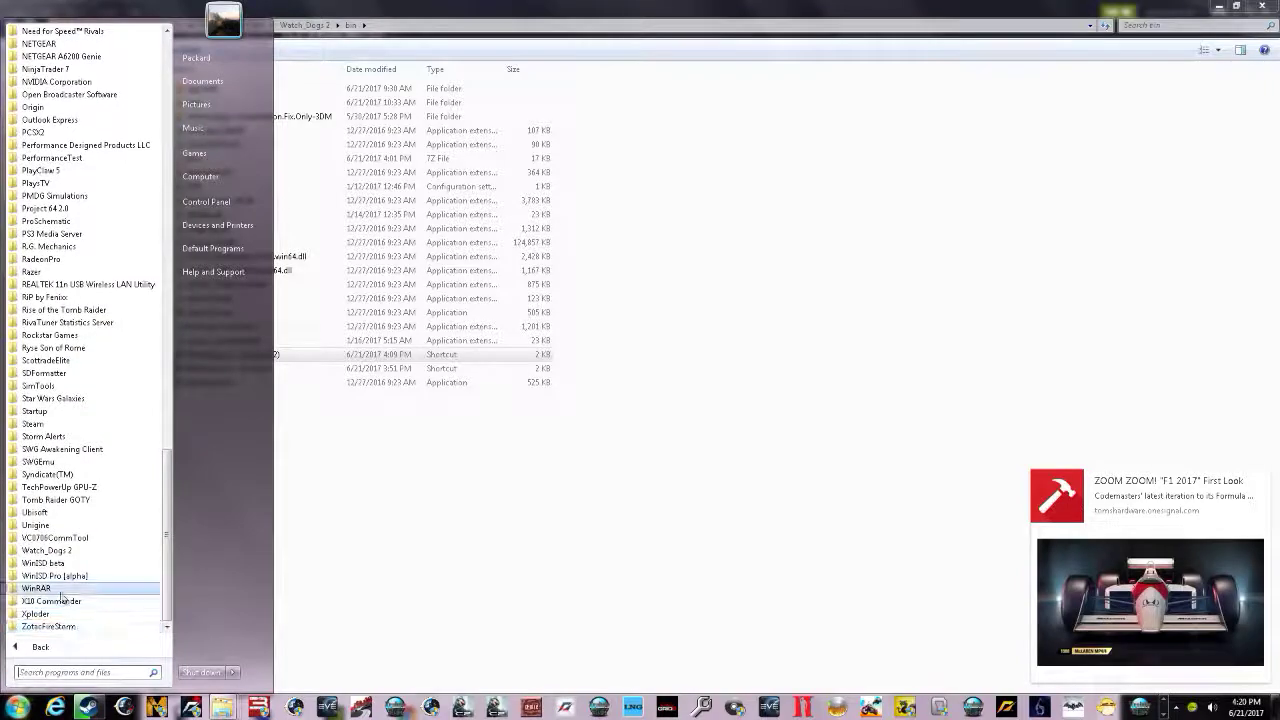
{"action": "right_click", "coordinate": [55, 552]}
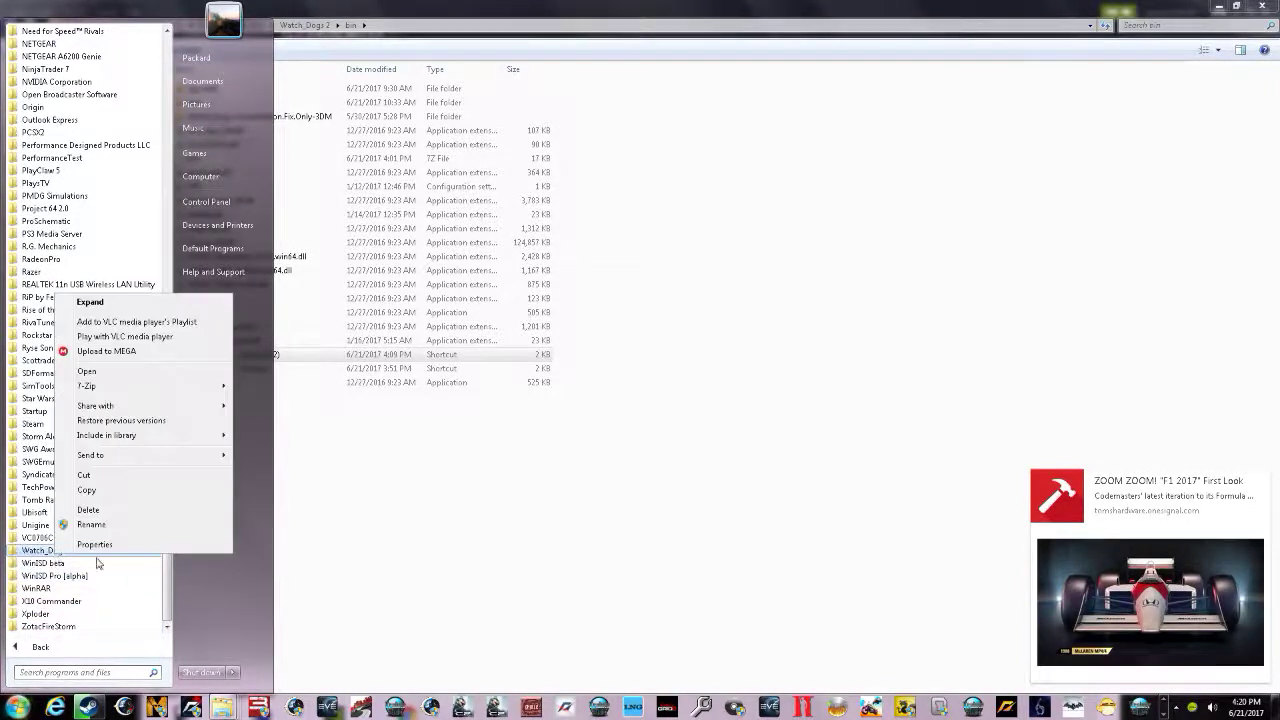
{"action": "left_click", "coordinate": [100, 556]}
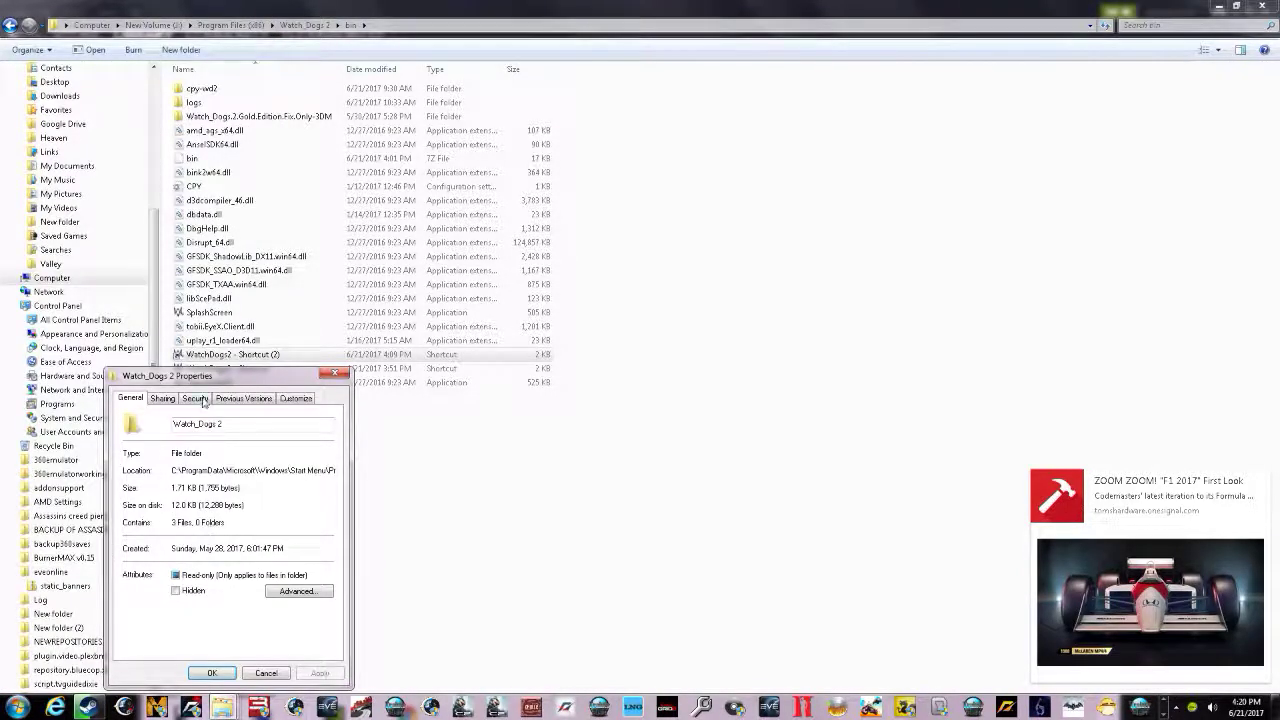
{"action": "left_click", "coordinate": [332, 372]}
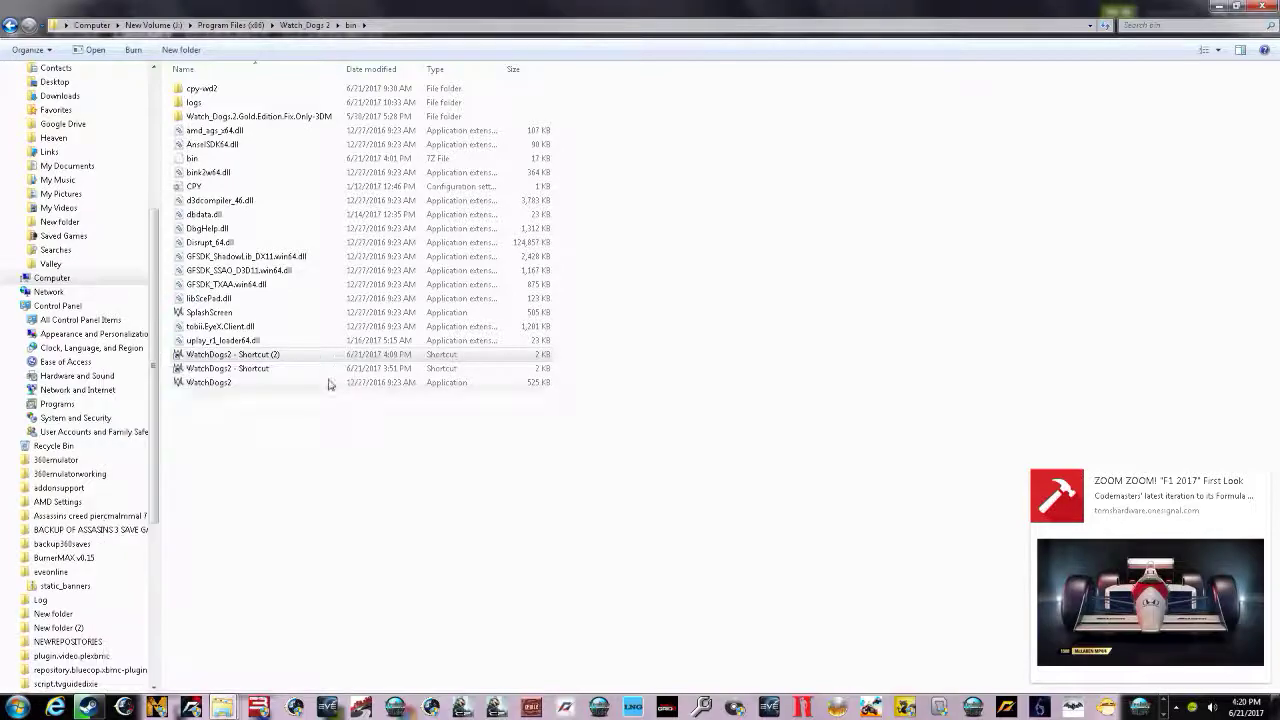
- From All Programs, reopen the Watch_Dogs 2 group's Properties to check its sharing settings
{"action": "left_click", "coordinate": [14, 706]}
{"action": "left_click", "coordinate": [42, 650]}
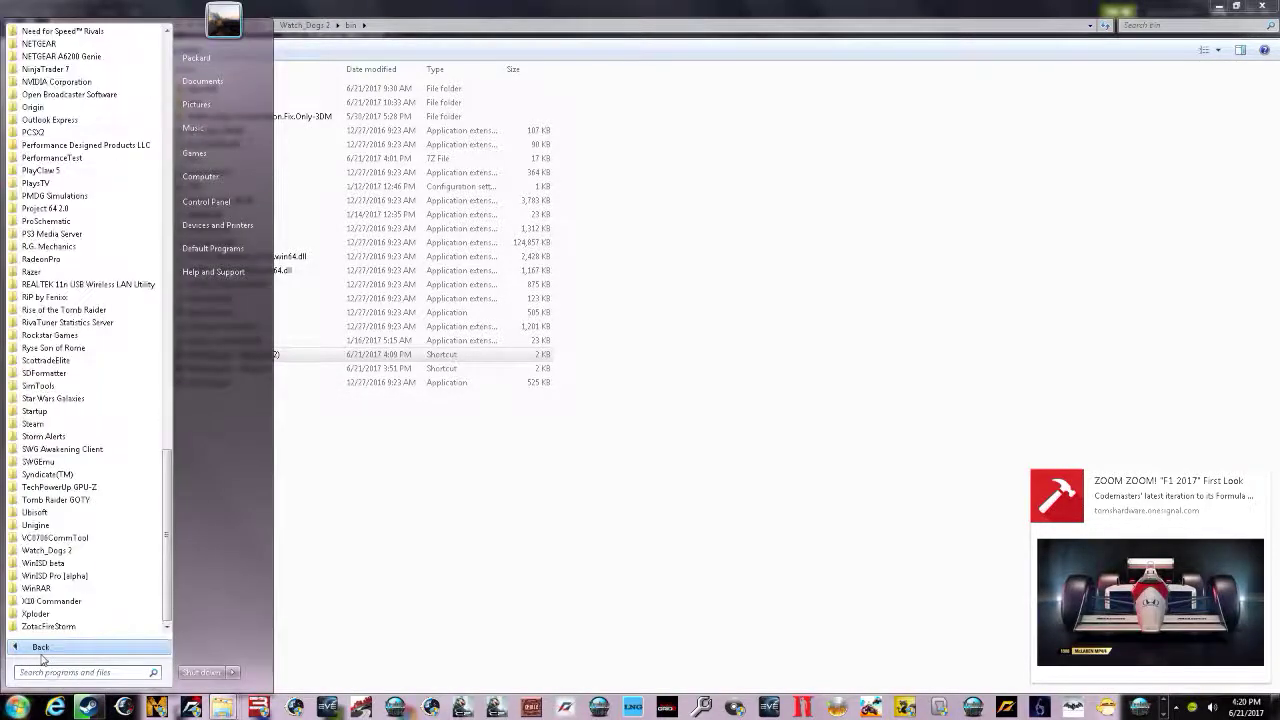
{"action": "right_click", "coordinate": [67, 550]}
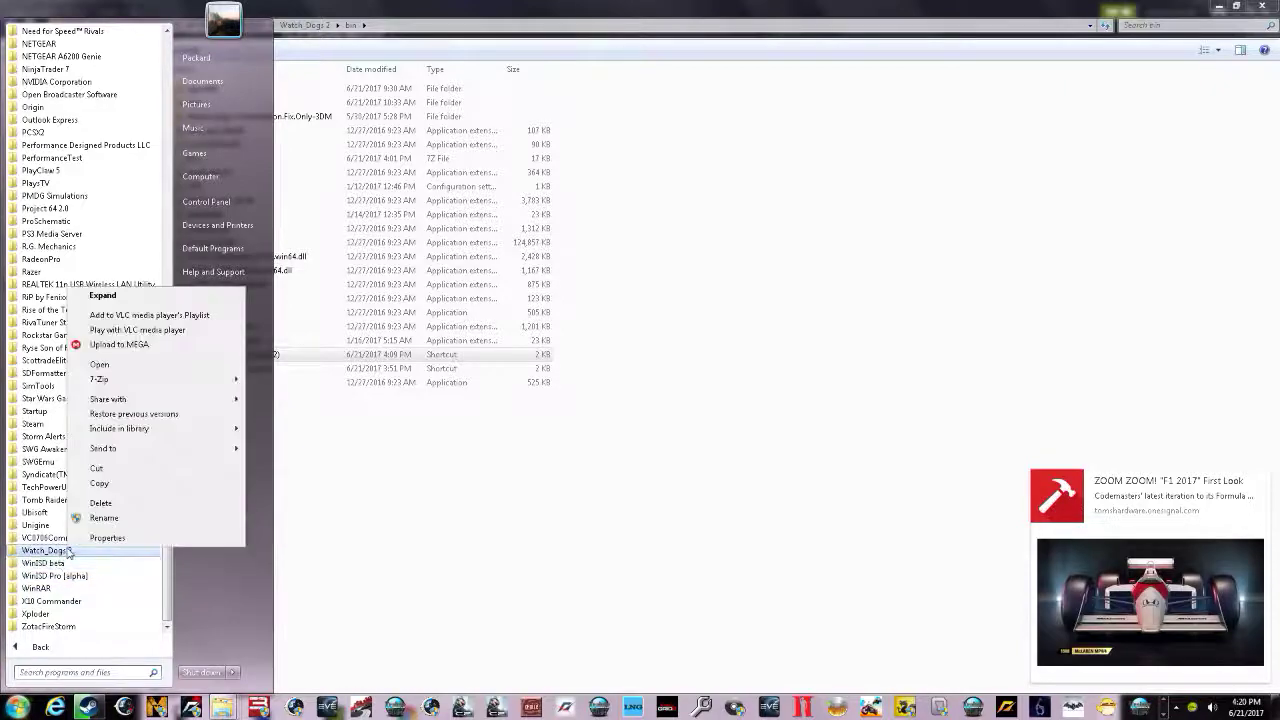
{"action": "left_click", "coordinate": [118, 538]}
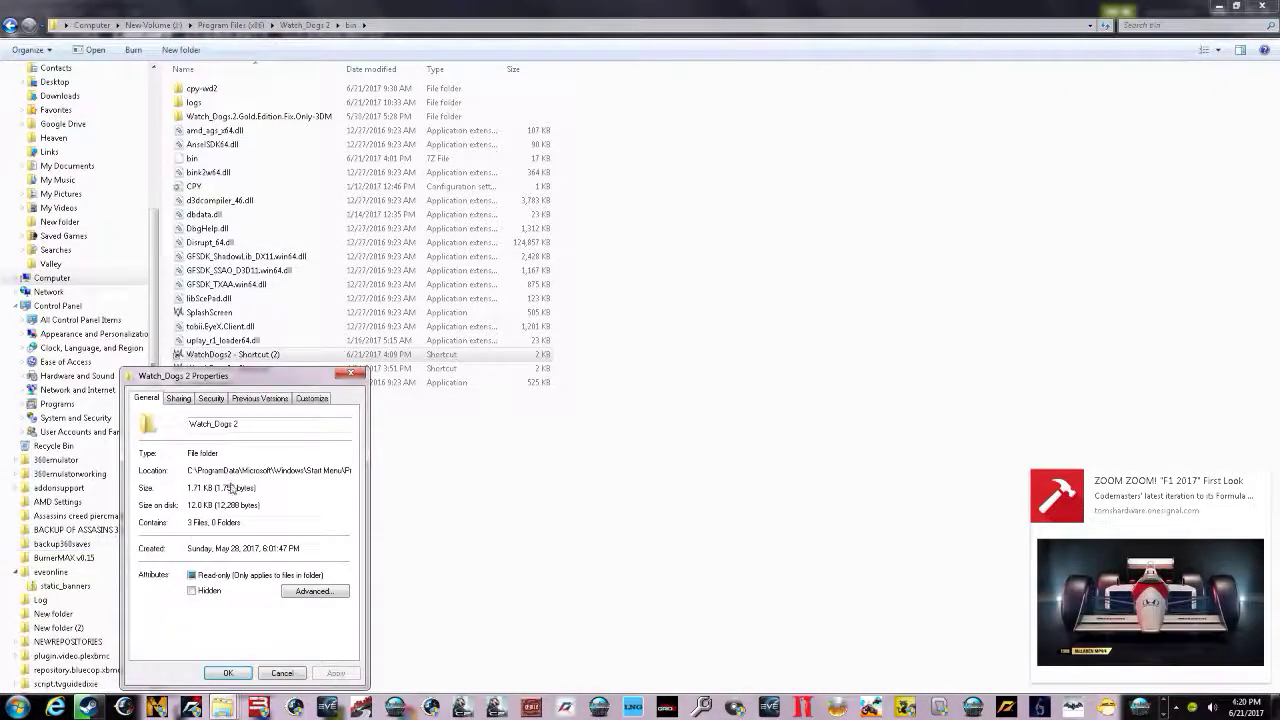
{"action": "left_click", "coordinate": [169, 399]}
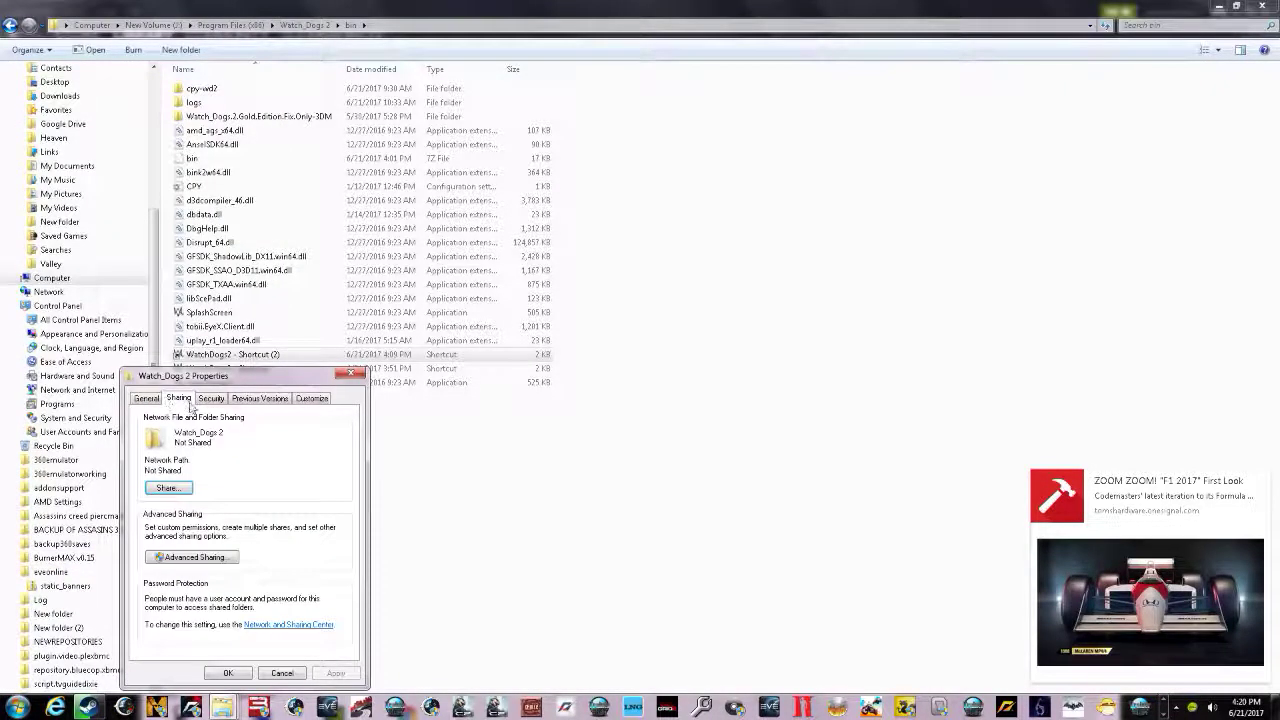
{"action": "left_click", "coordinate": [351, 376]}
- Expand the Watch_Dogs 2 group in All Programs to show its uninstaller, web link and game shortcut
{"action": "left_click", "coordinate": [18, 706]}
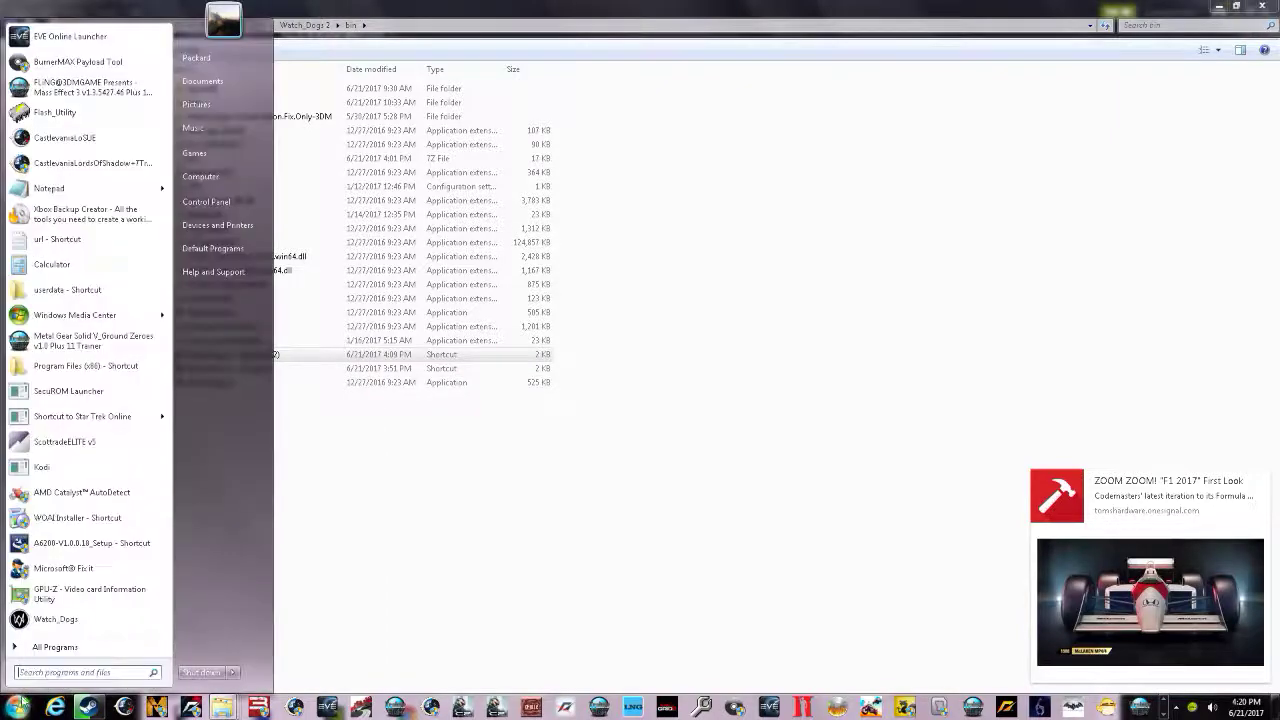
{"action": "left_click", "coordinate": [48, 652]}
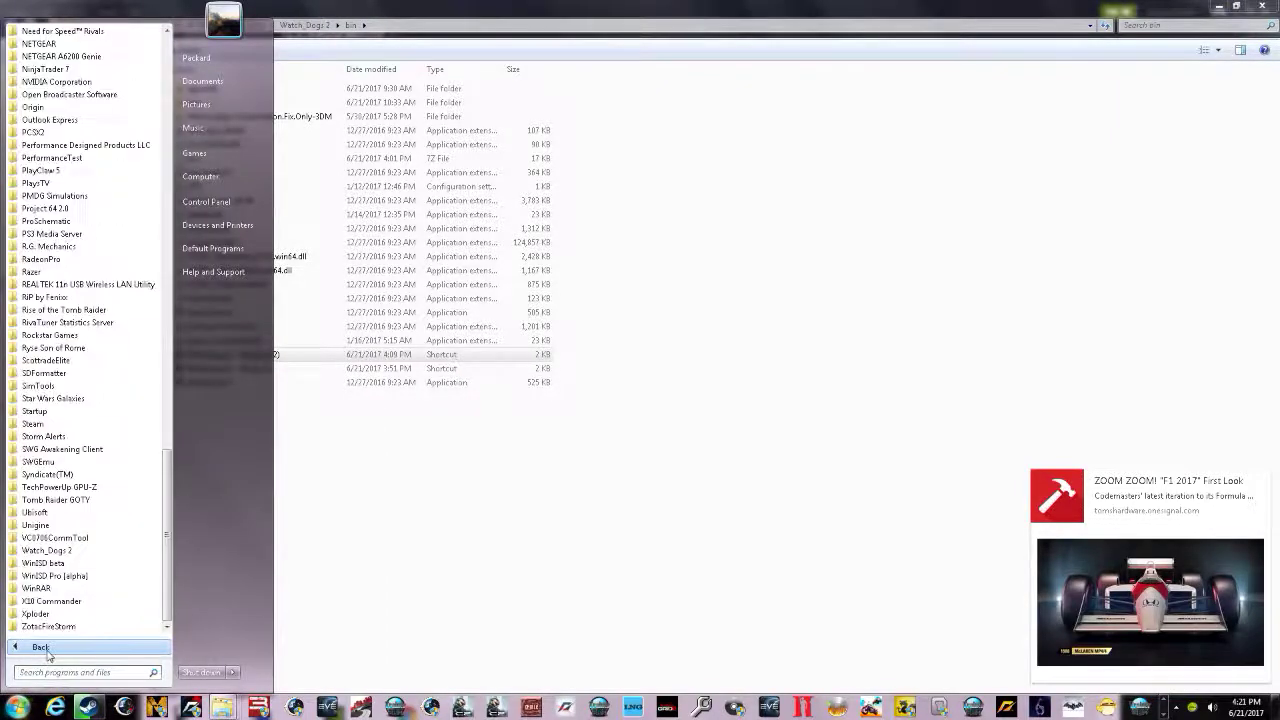
{"action": "left_click", "coordinate": [53, 552]}
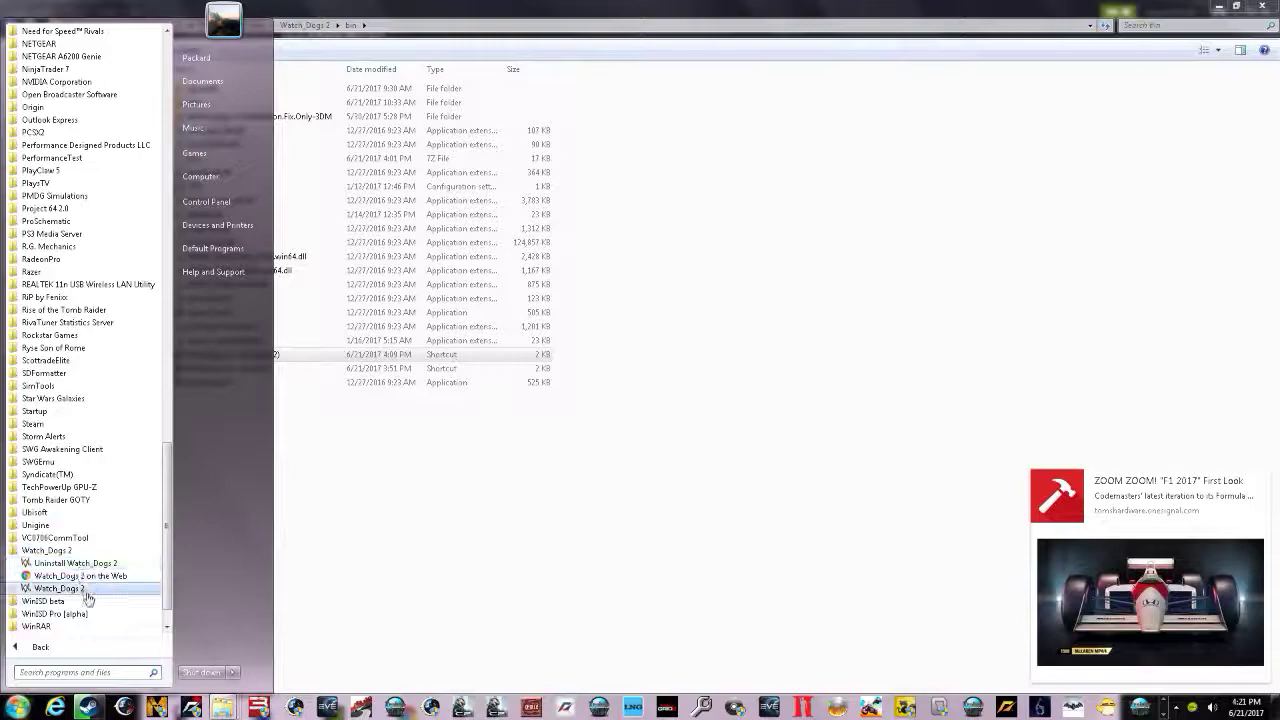
- Check the game shortcut's Target path (bin\WatchDogs2.exe) and cancel without changes
{"action": "right_click", "coordinate": [86, 590]}
{"action": "left_click", "coordinate": [126, 583]}
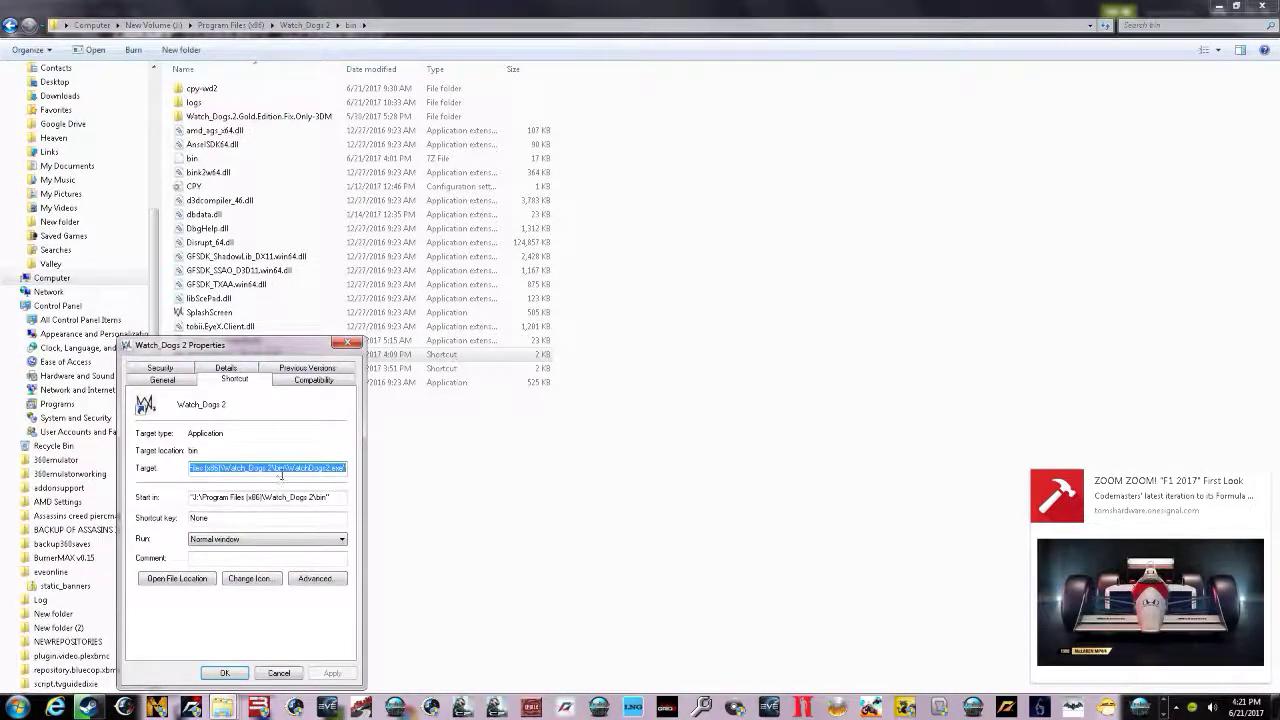
{"action": "left_click_drag", "start_coordinate": [300, 468], "coordinate": [345, 468]}
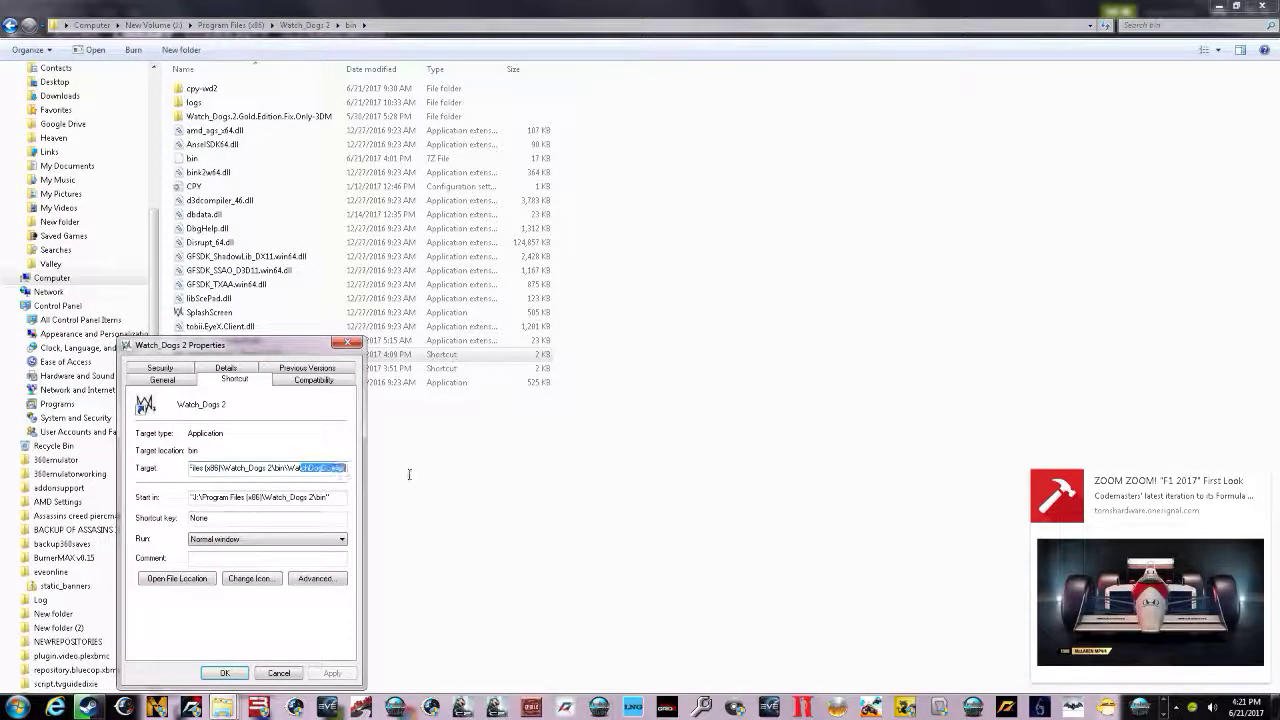
{"action": "left_click", "coordinate": [346, 468]}
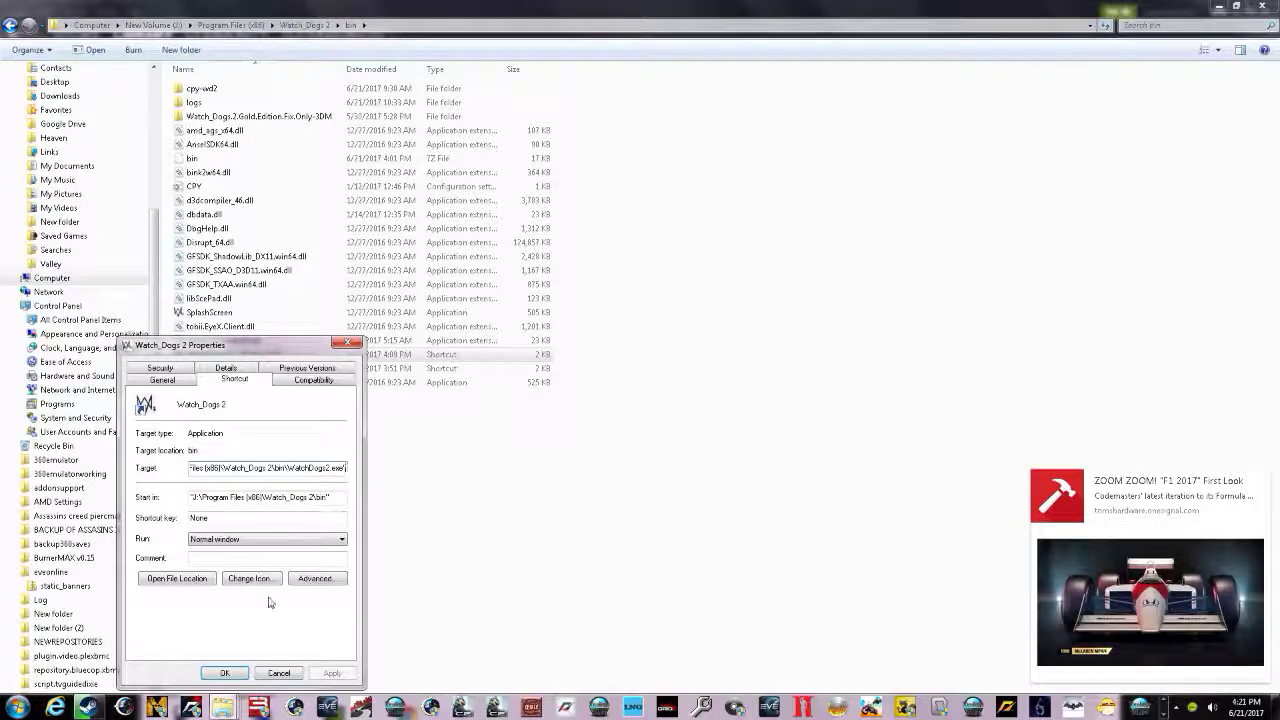
{"action": "left_click", "coordinate": [276, 674]}
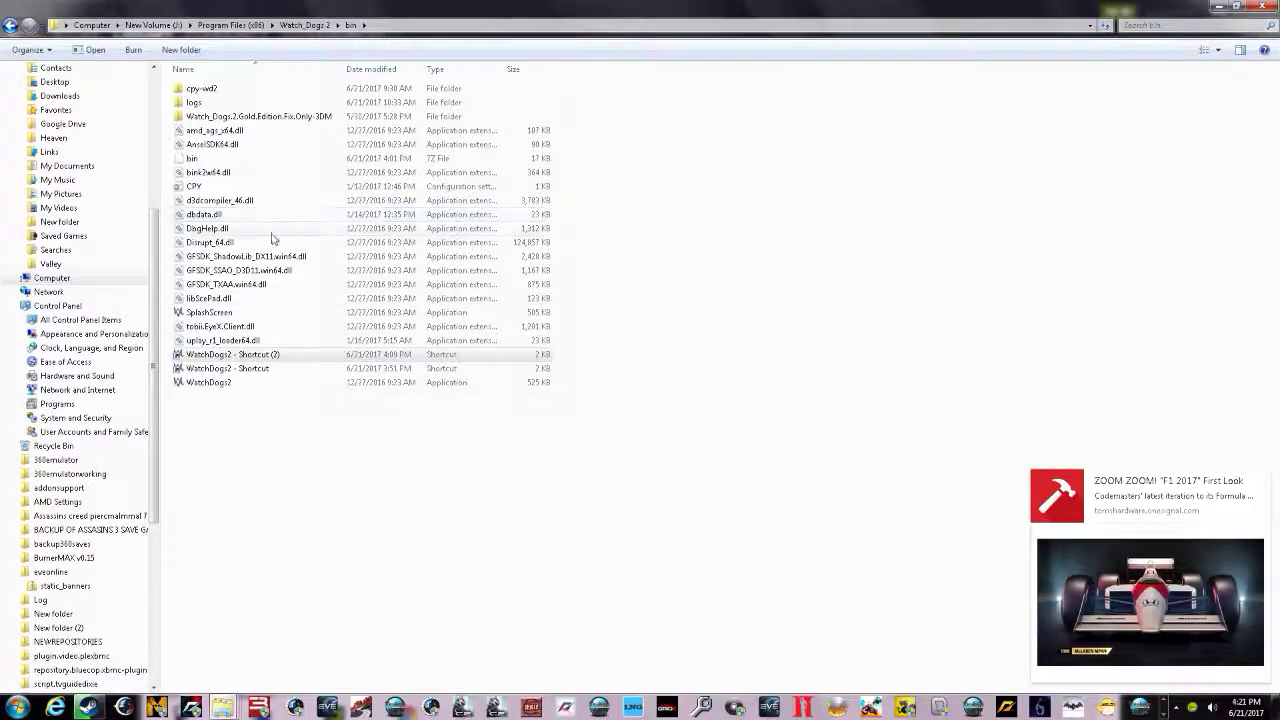
{"action": "double_click", "coordinate": [204, 89]}
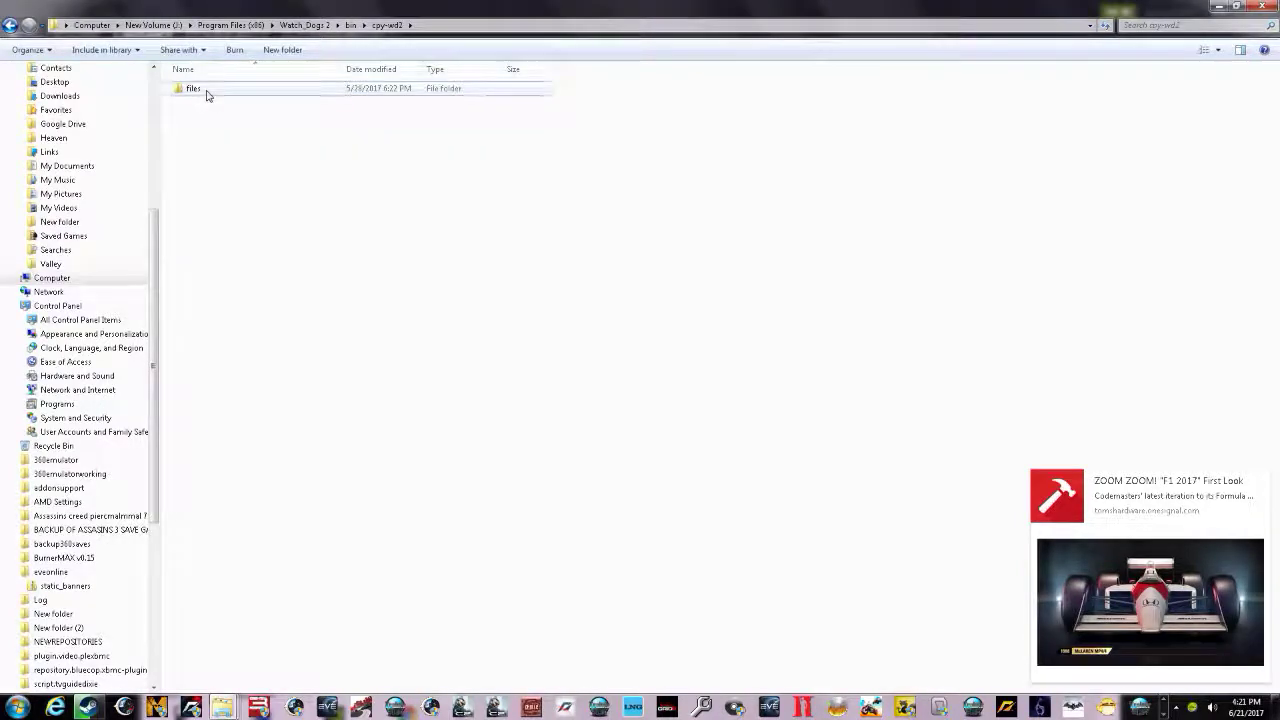
{"action": "double_click", "coordinate": [205, 90]}
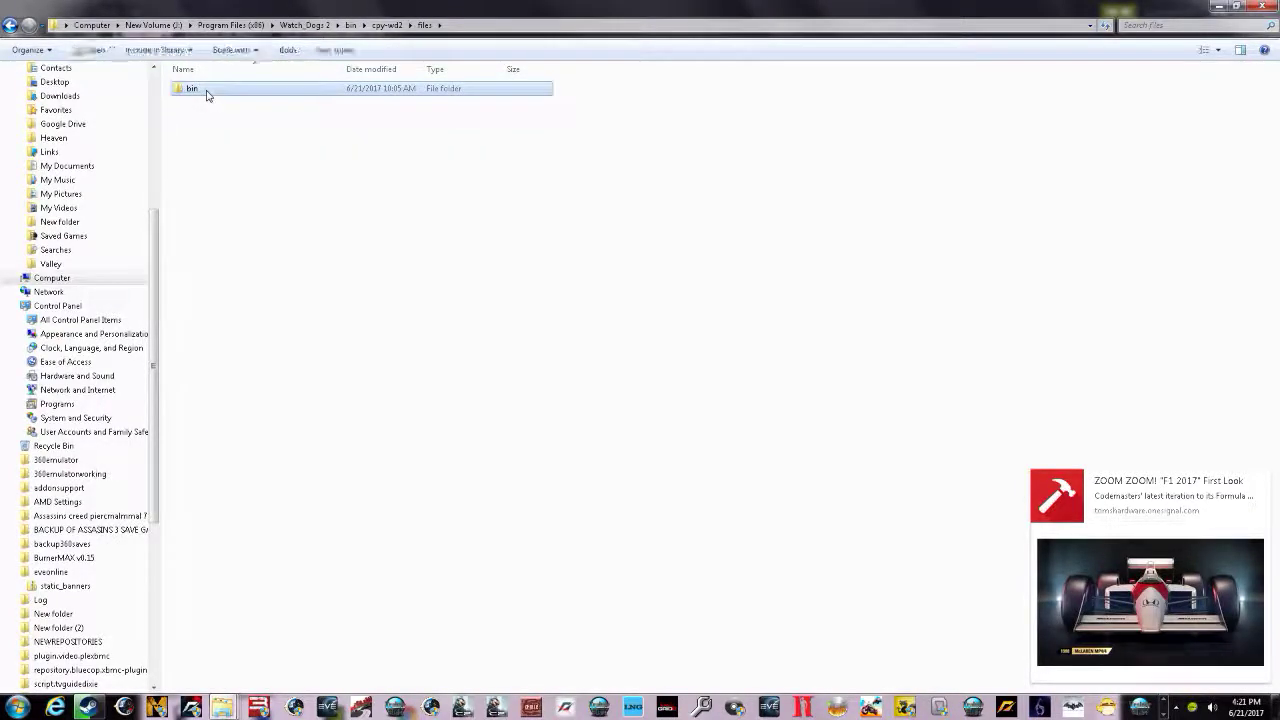
{"action": "double_click", "coordinate": [207, 92]}
{"action": "left_click", "coordinate": [203, 132]}
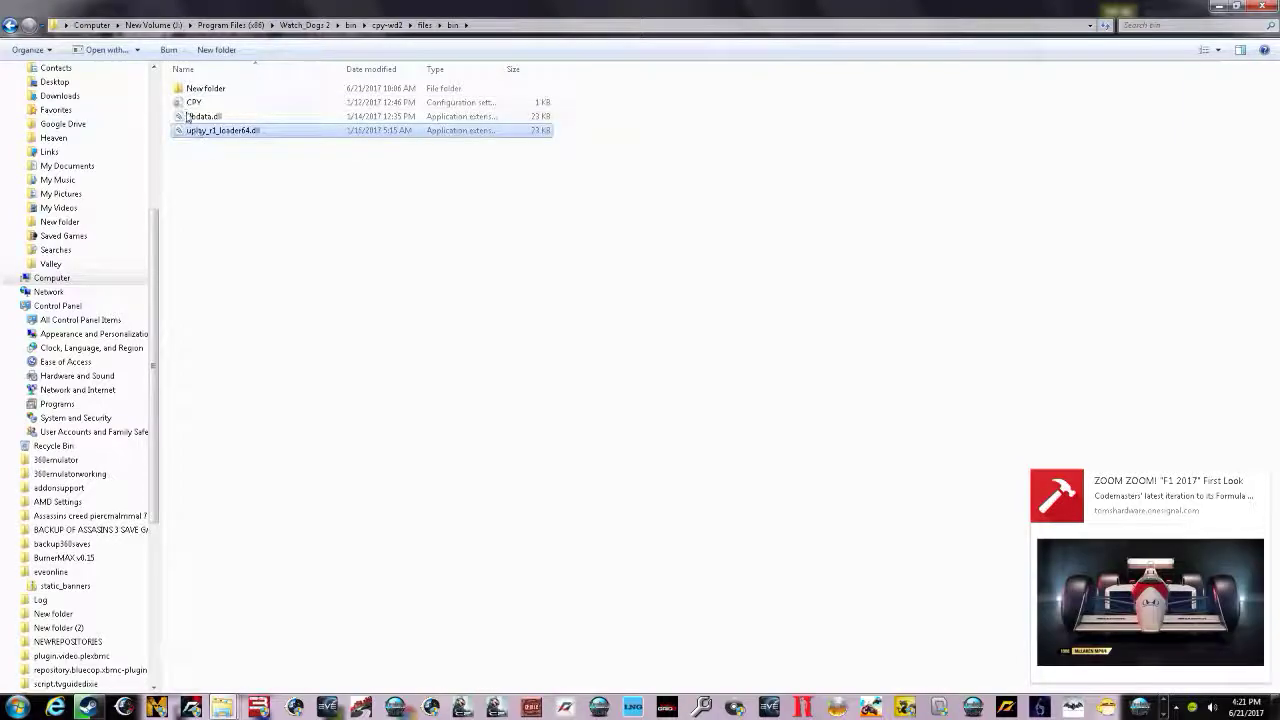
{"action": "left_click", "coordinate": [13, 28]}
{"action": "left_click", "coordinate": [13, 28]}
{"action": "left_click", "coordinate": [13, 28]}
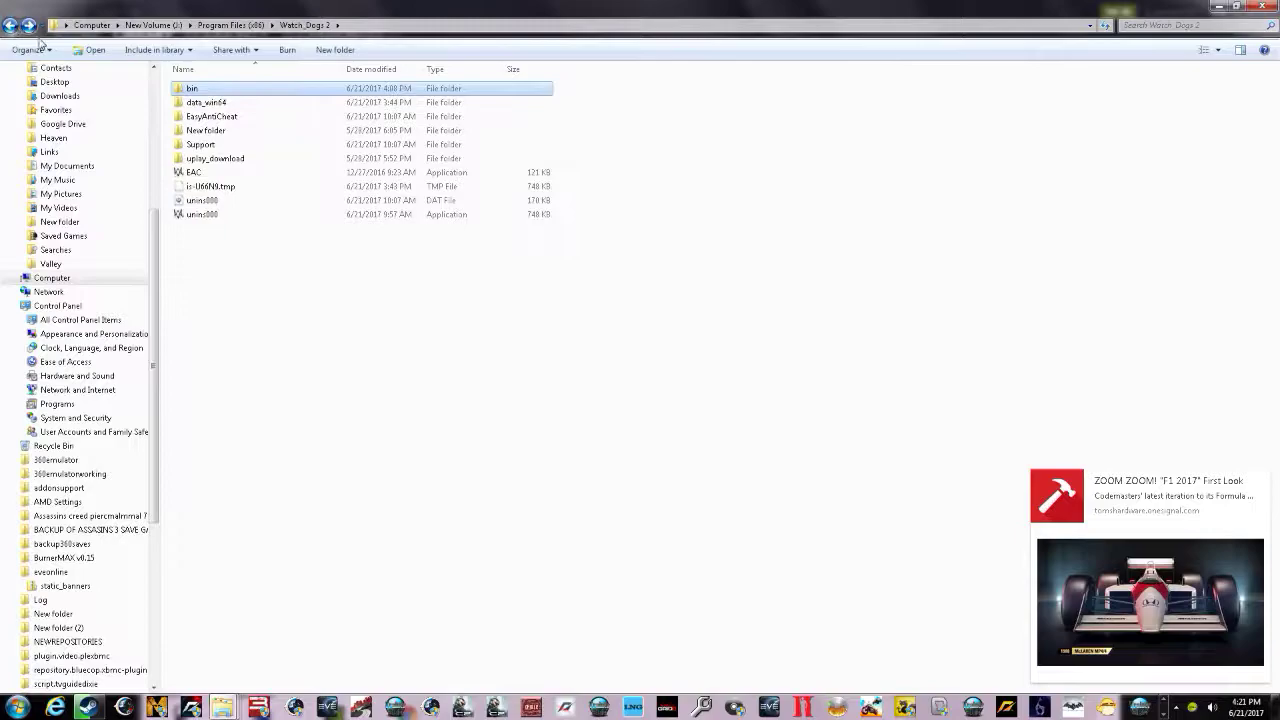
{"action": "left_click", "coordinate": [28, 25]}
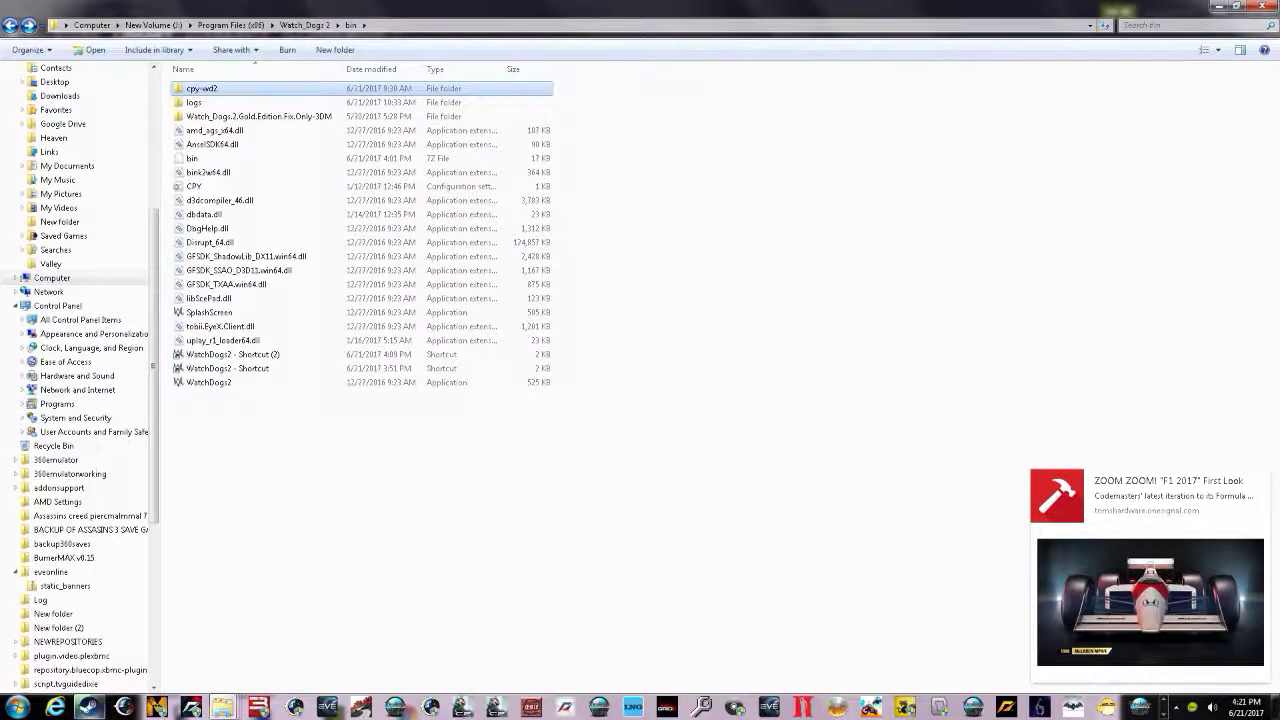
{"action": "left_click", "coordinate": [17, 707]}
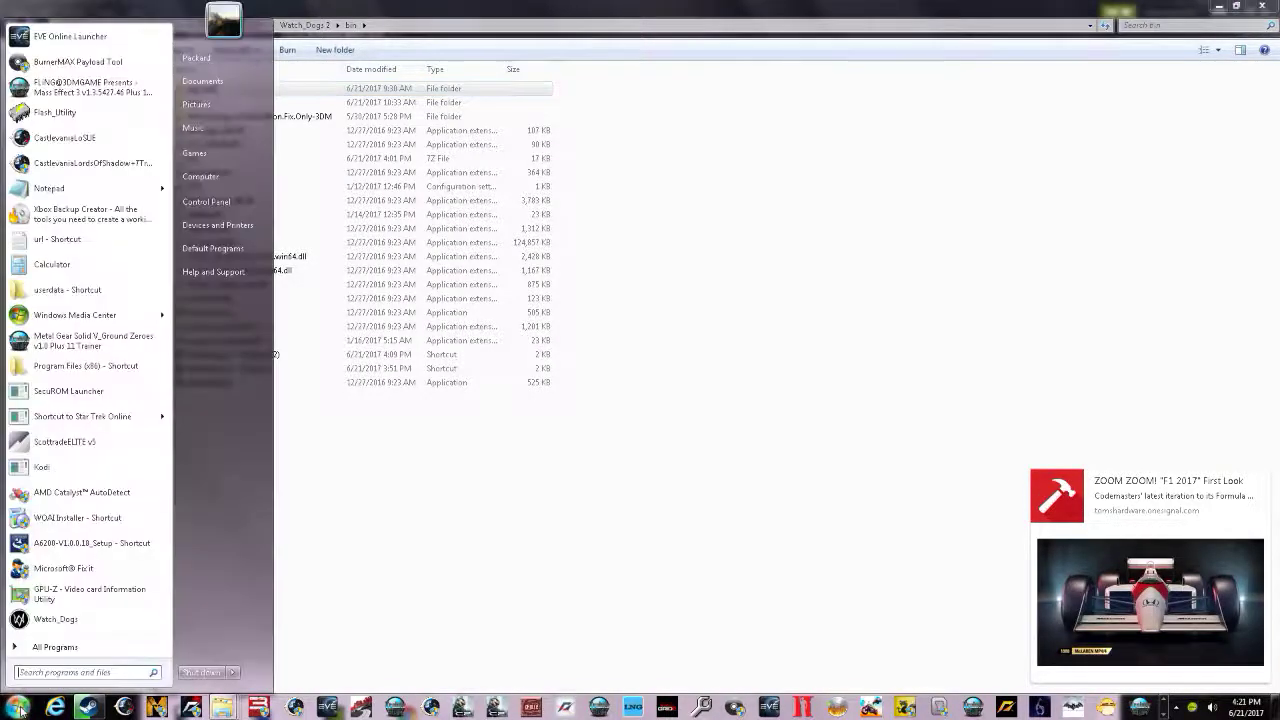
{"action": "left_click", "coordinate": [62, 656]}
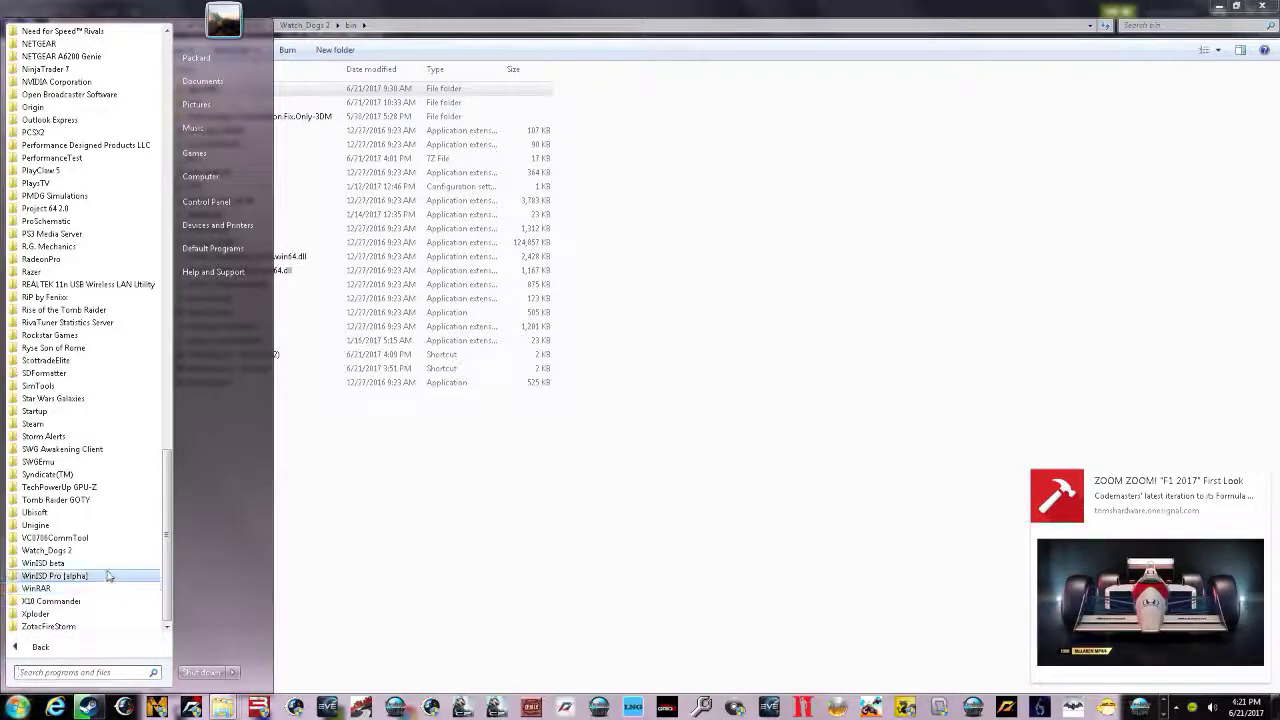
{"action": "key", "text": "Up"}
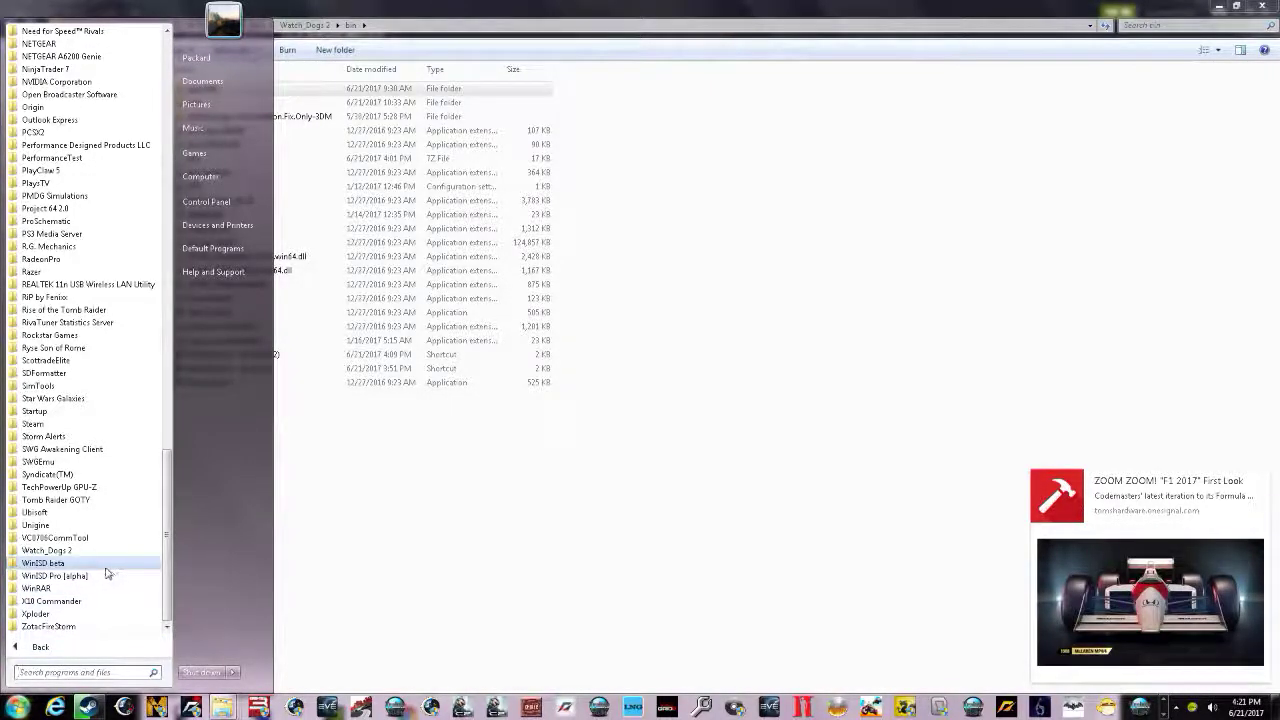
- Close the Start menu and start renaming WatchDogs2, keeping its name unchanged
{"action": "left_click", "coordinate": [379, 537]}
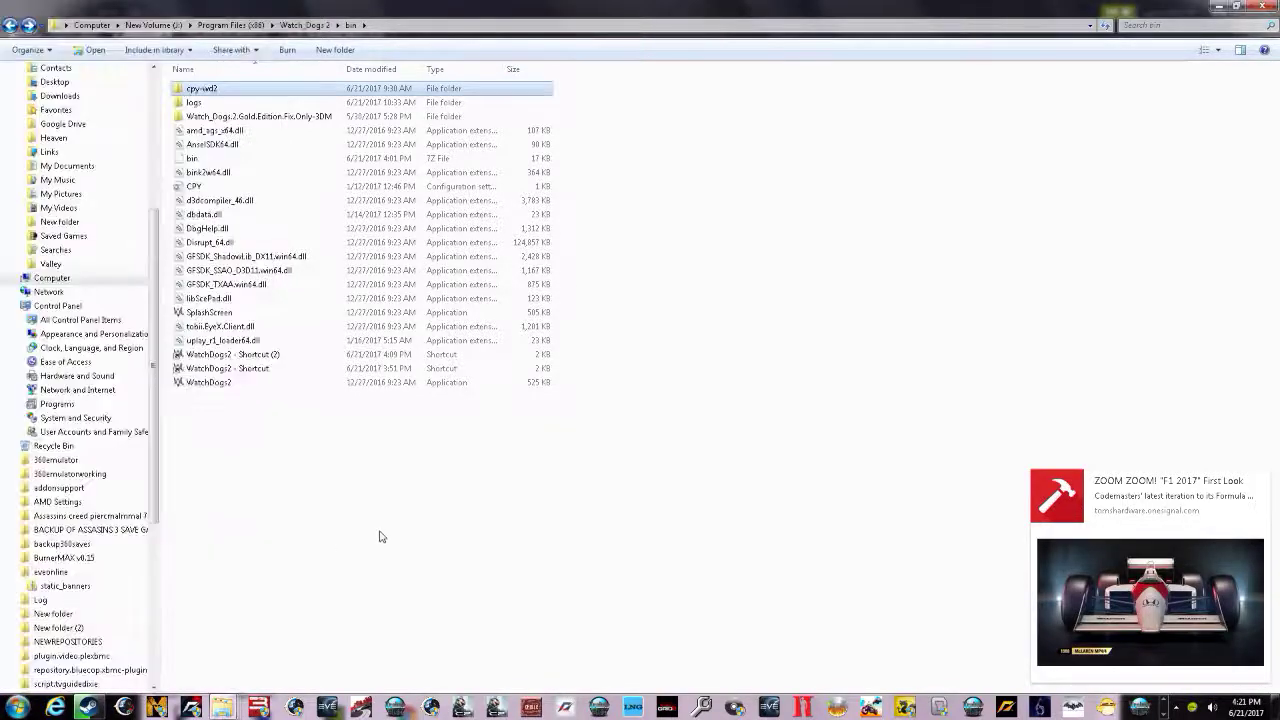
{"action": "left_click", "coordinate": [379, 537]}
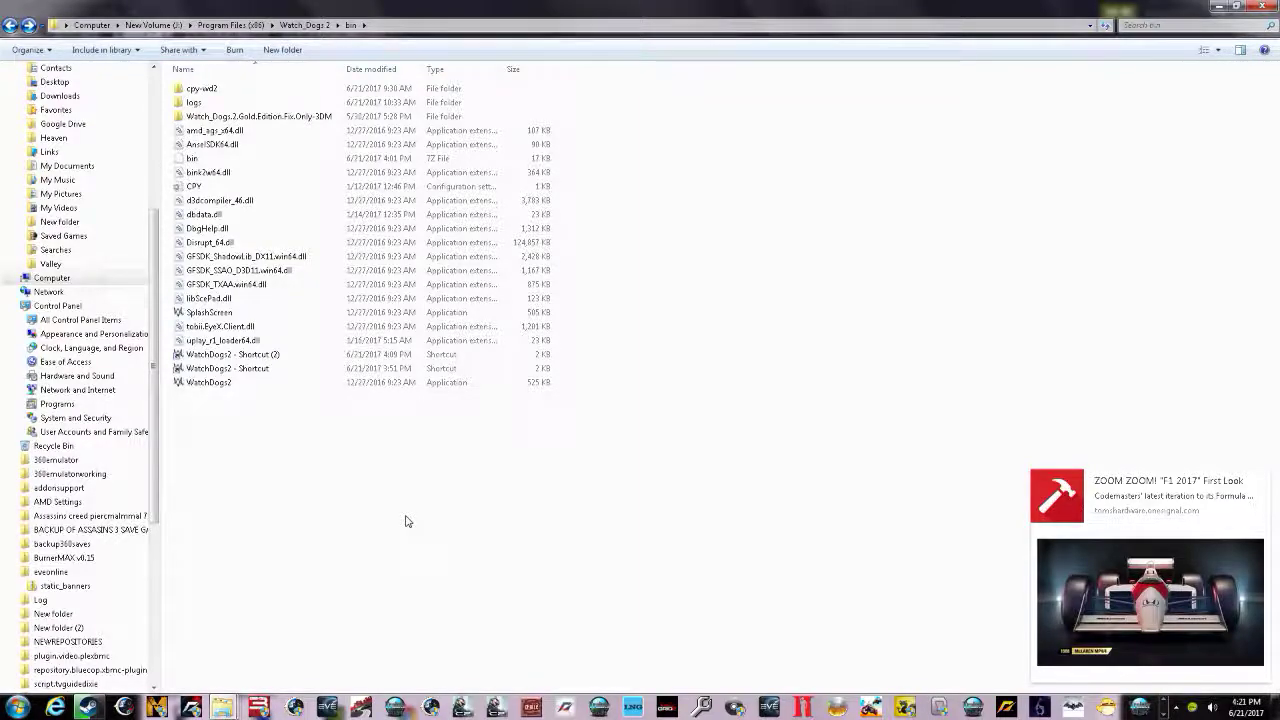
{"action": "left_click", "coordinate": [210, 386]}
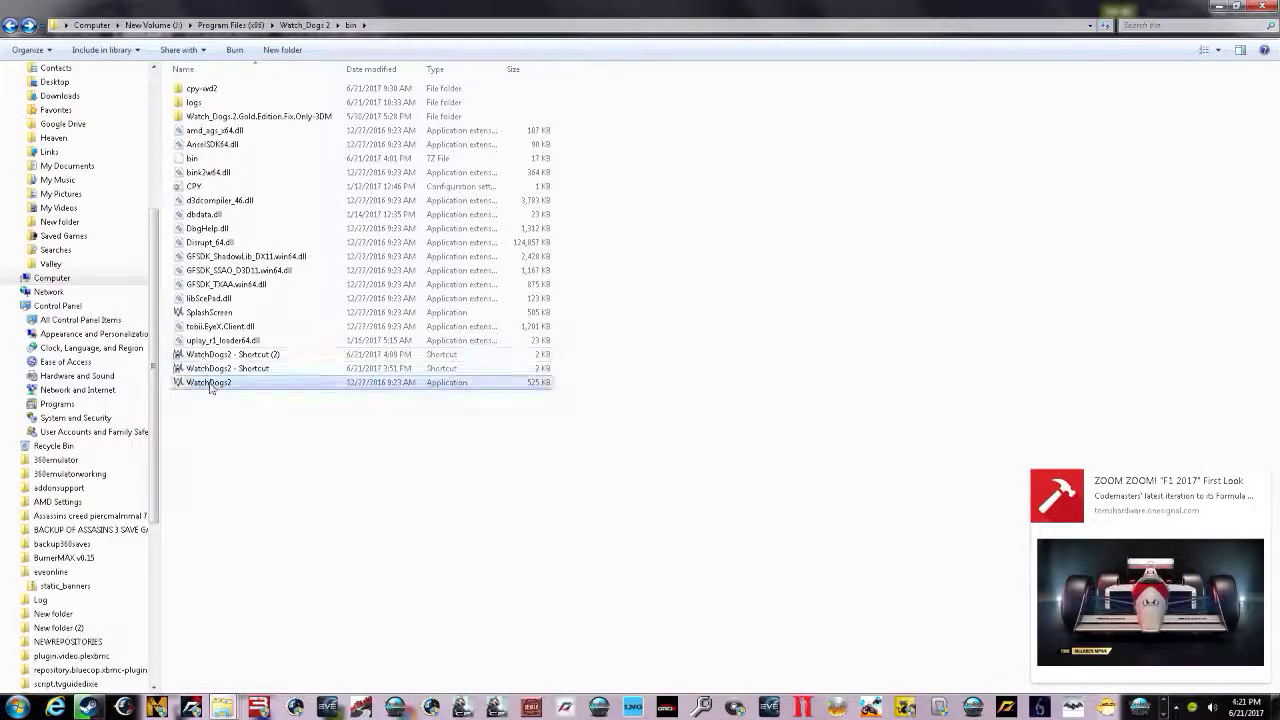
{"action": "right_click", "coordinate": [210, 386]}
{"action": "key", "text": "m"}
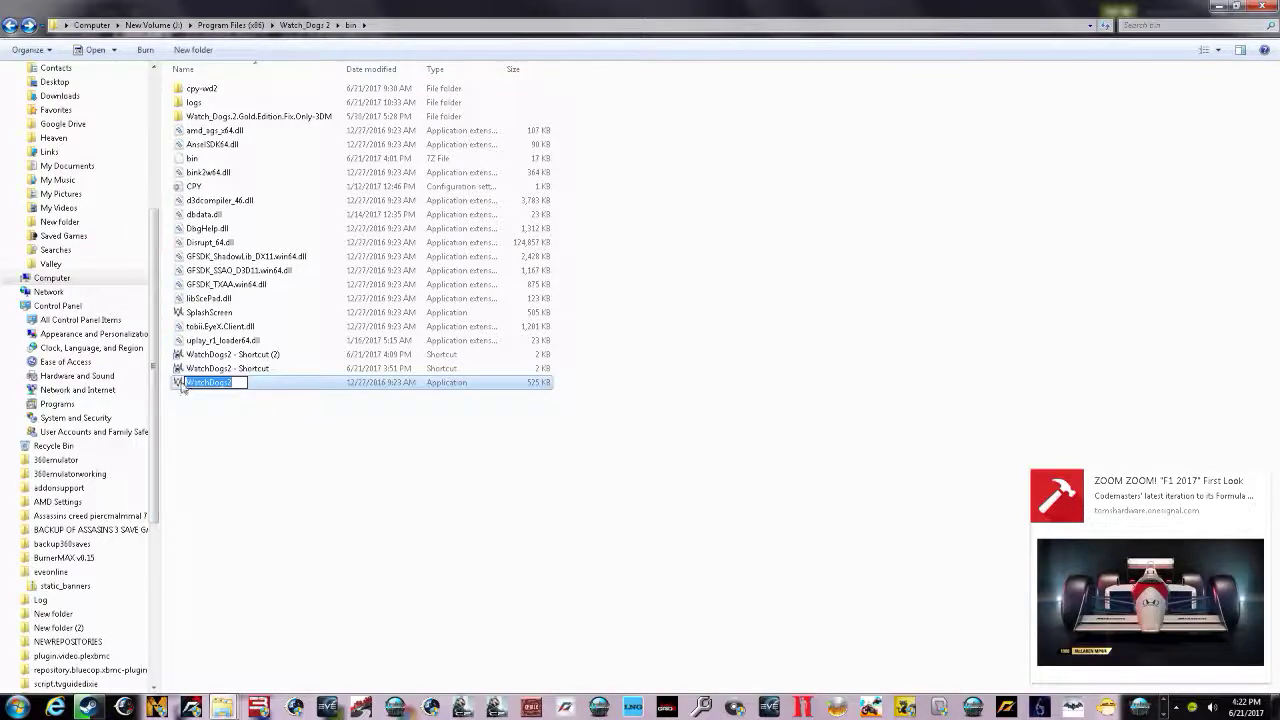
{"action": "left_click", "coordinate": [181, 384]}
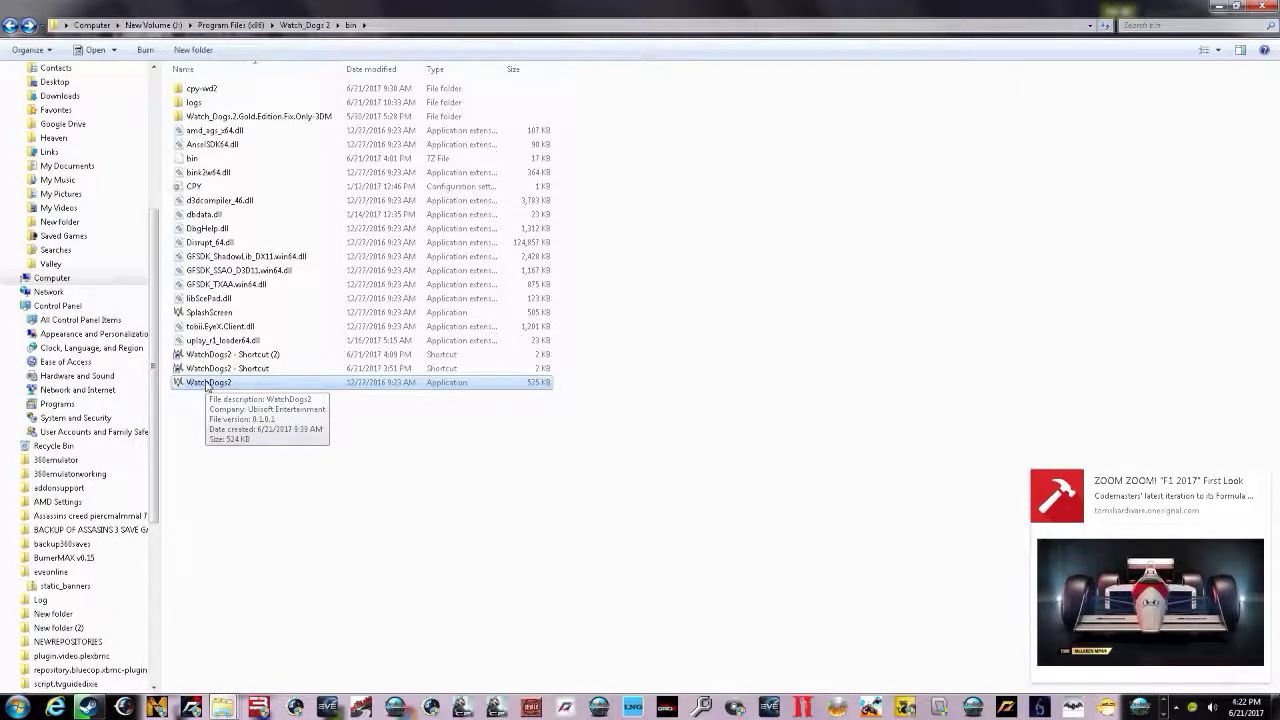
- View the WatchDogs2 application's Properties and close them unchanged
{"action": "right_click", "coordinate": [207, 386]}
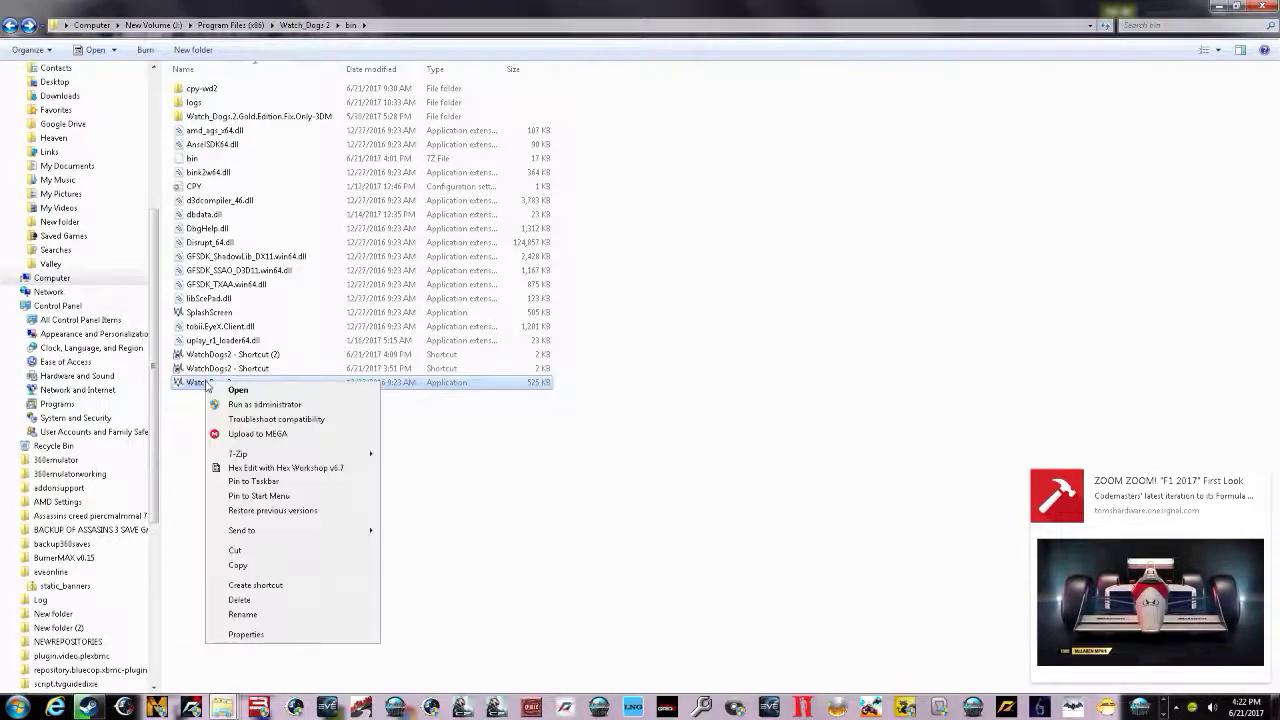
{"action": "left_click", "coordinate": [279, 635]}
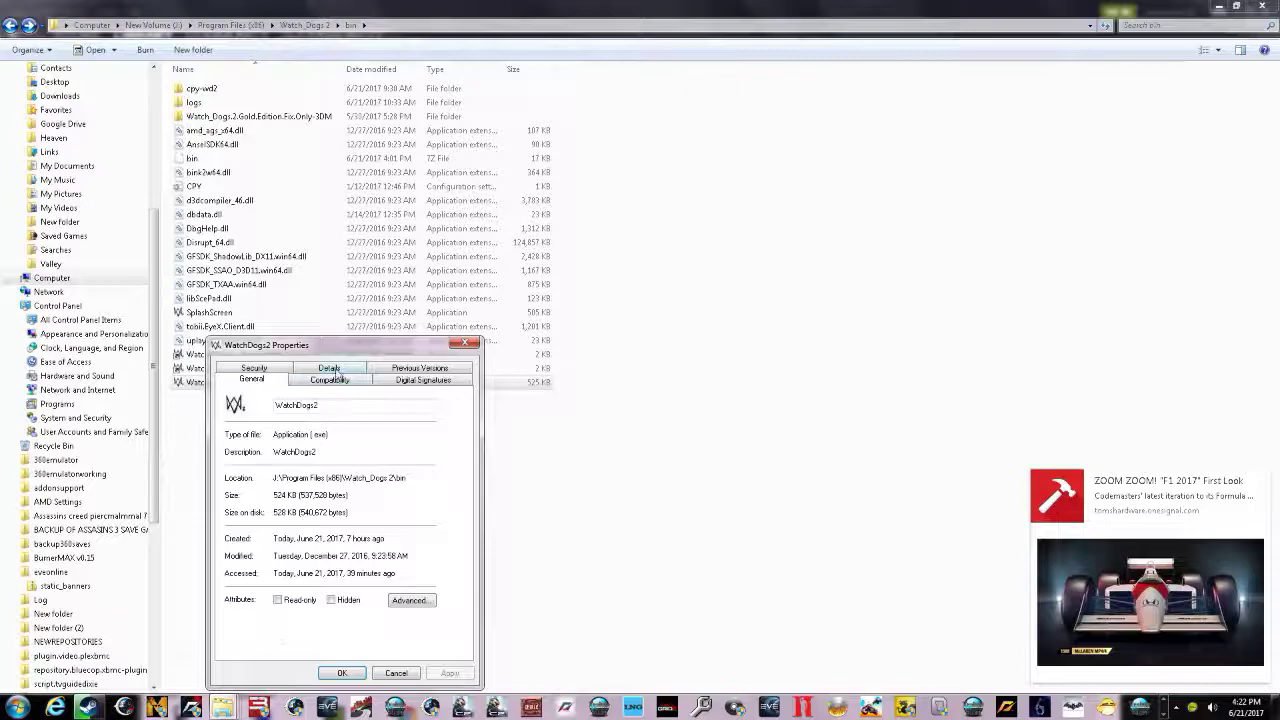
{"action": "left_click", "coordinate": [465, 345]}
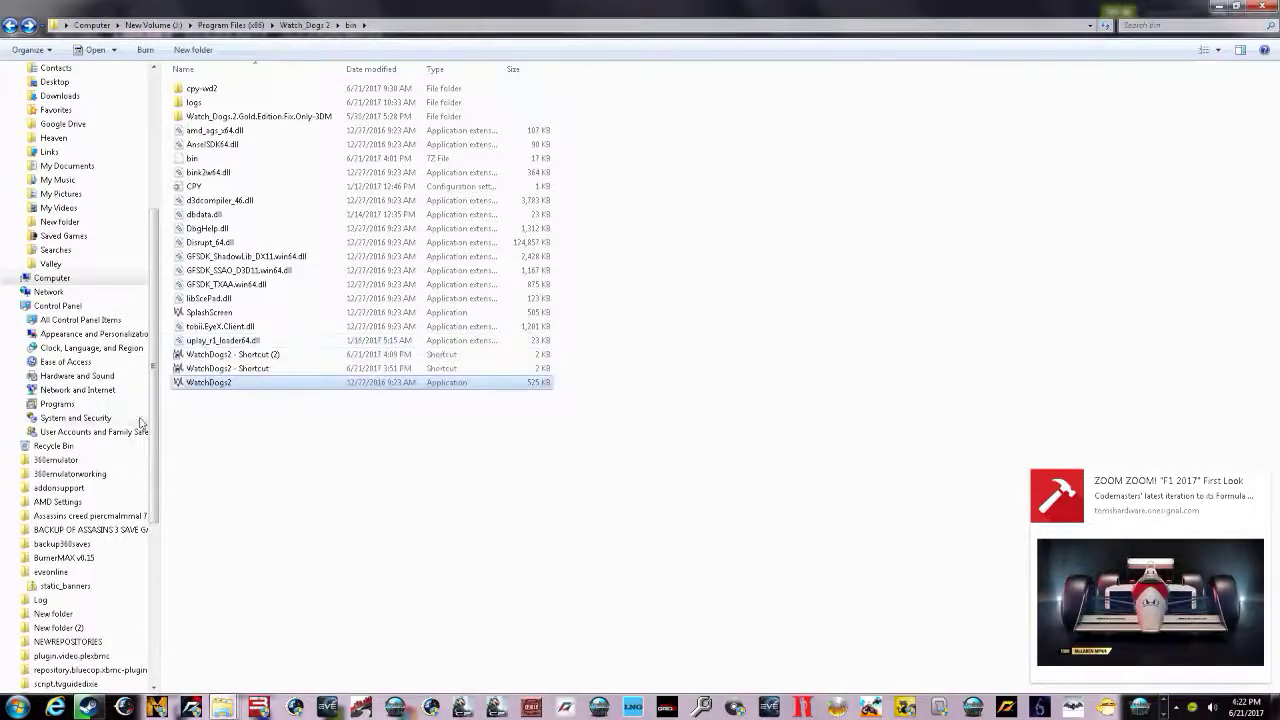
- Create a shortcut to WatchDogs2 in bin, producing WatchDogs2 - Shortcut (3)
{"action": "right_click", "coordinate": [224, 383]}
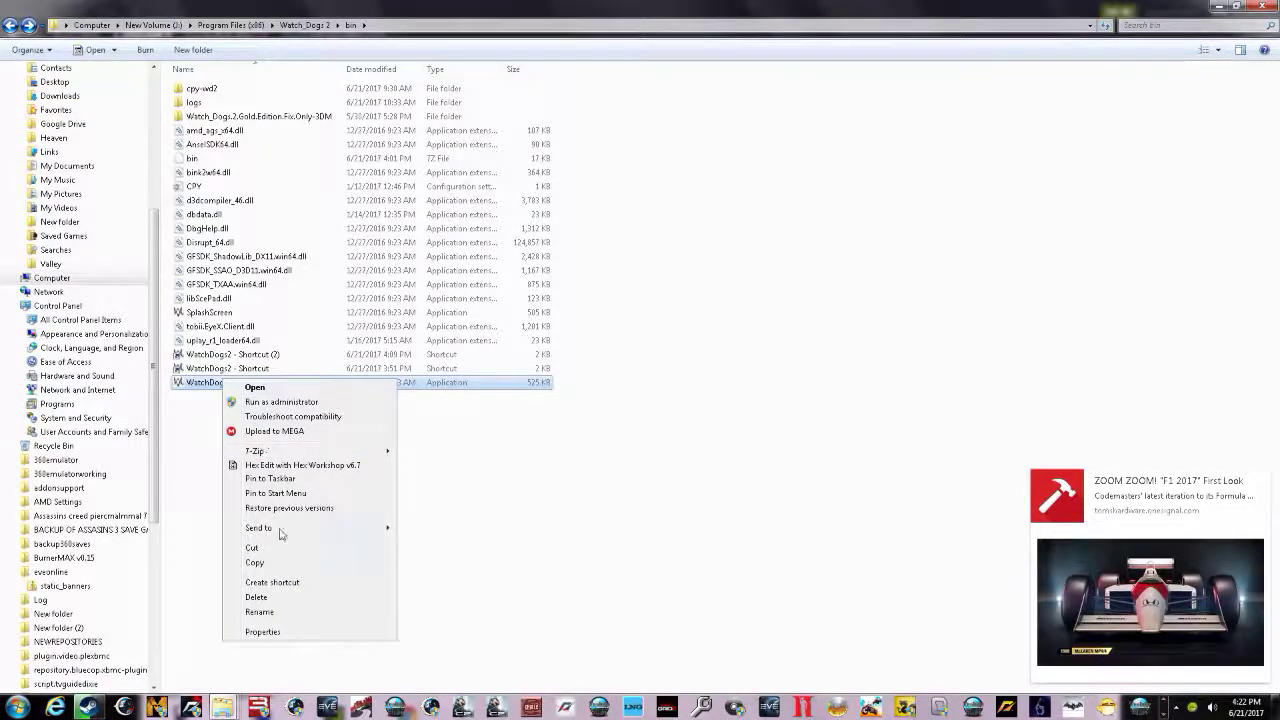
{"action": "left_click", "coordinate": [270, 584]}
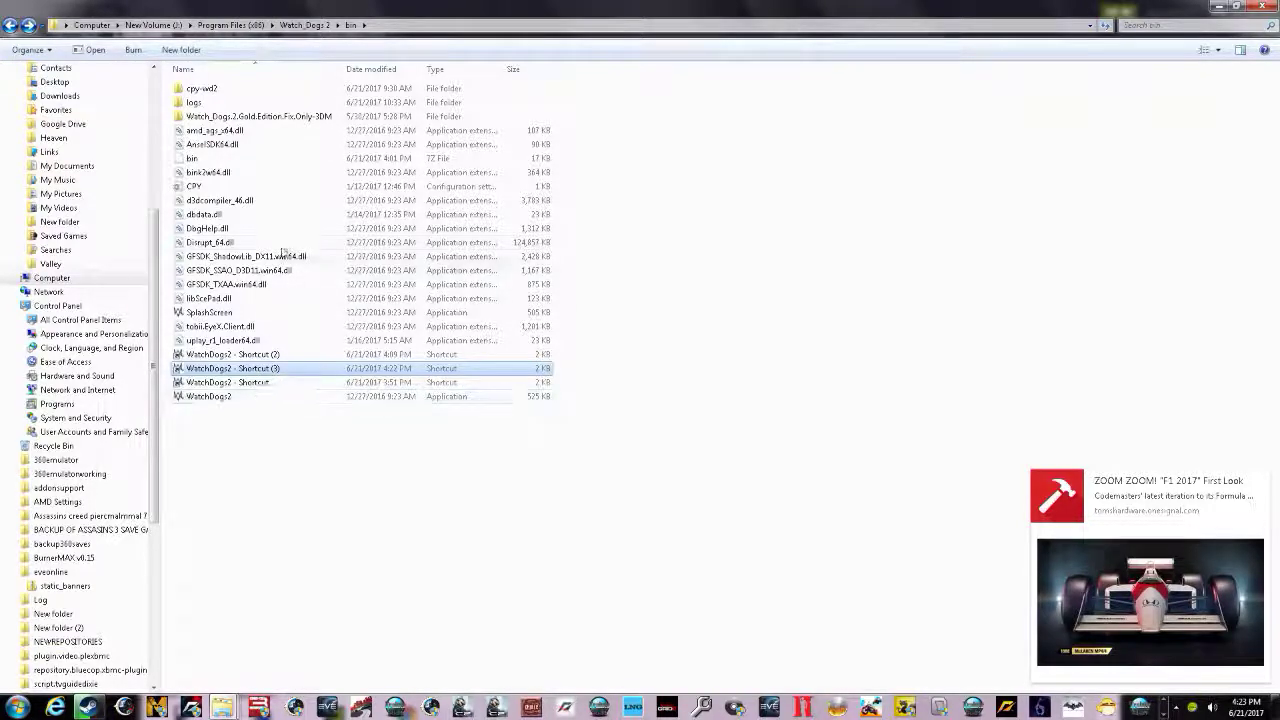
- Open WatchDogs2 - Shortcut (3)'s Properties and start extending its Target with " -"
{"action": "right_click", "coordinate": [263, 371]}
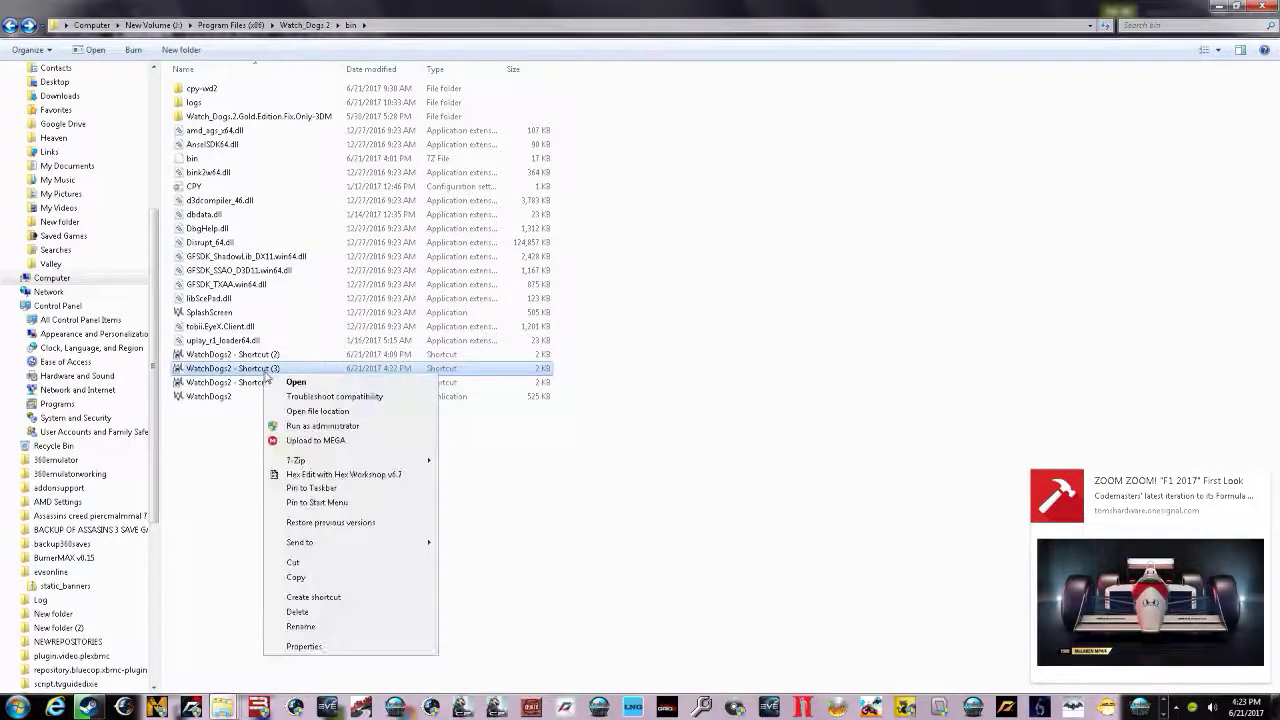
{"action": "left_click", "coordinate": [352, 647]}
{"action": "left_click", "coordinate": [490, 468]}
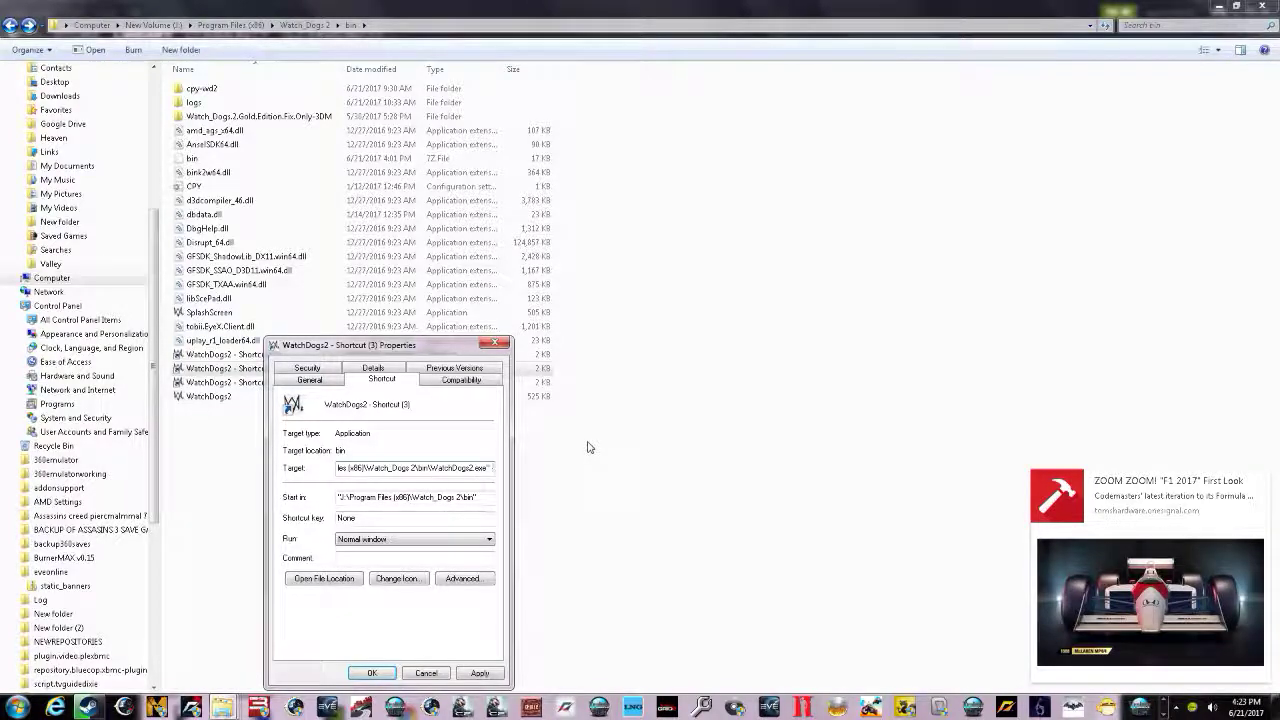
{"action": "type", "text": "-"}
- Type -eac_launcher into a new Notepad document, fixing the capitals, and select it
{"action": "left_click", "coordinate": [17, 707]}
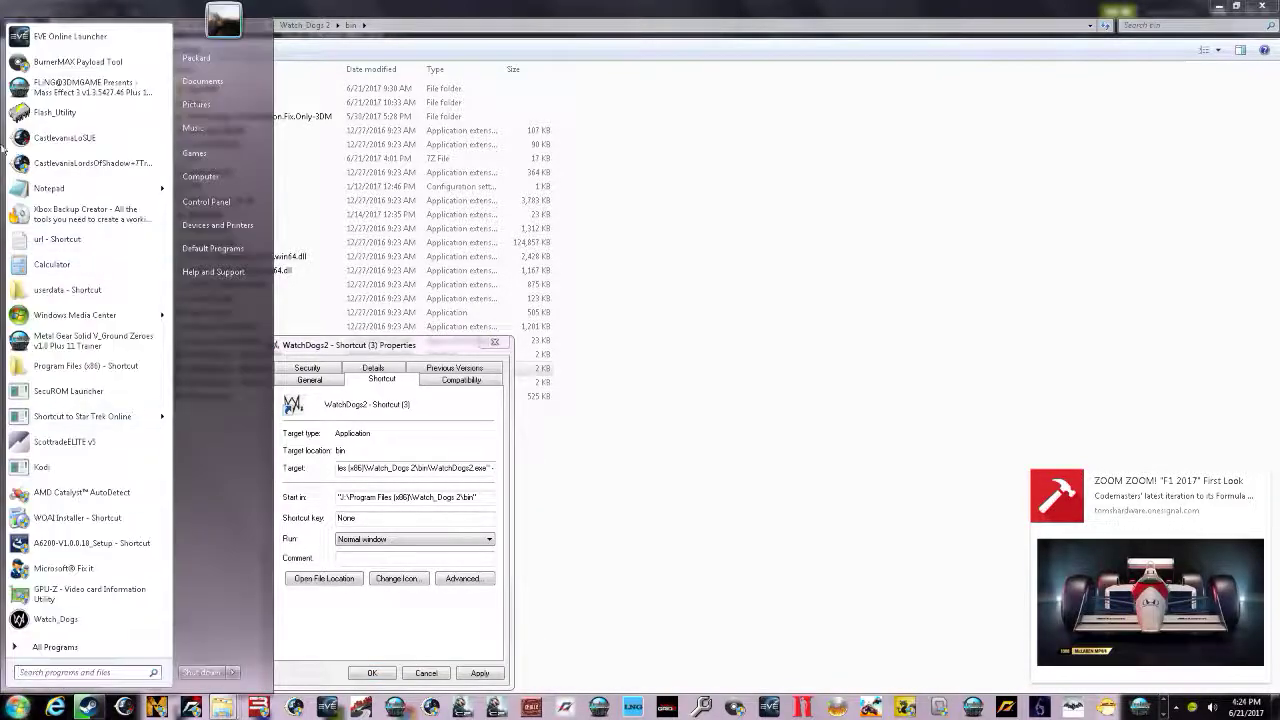
{"action": "left_click", "coordinate": [20, 190]}
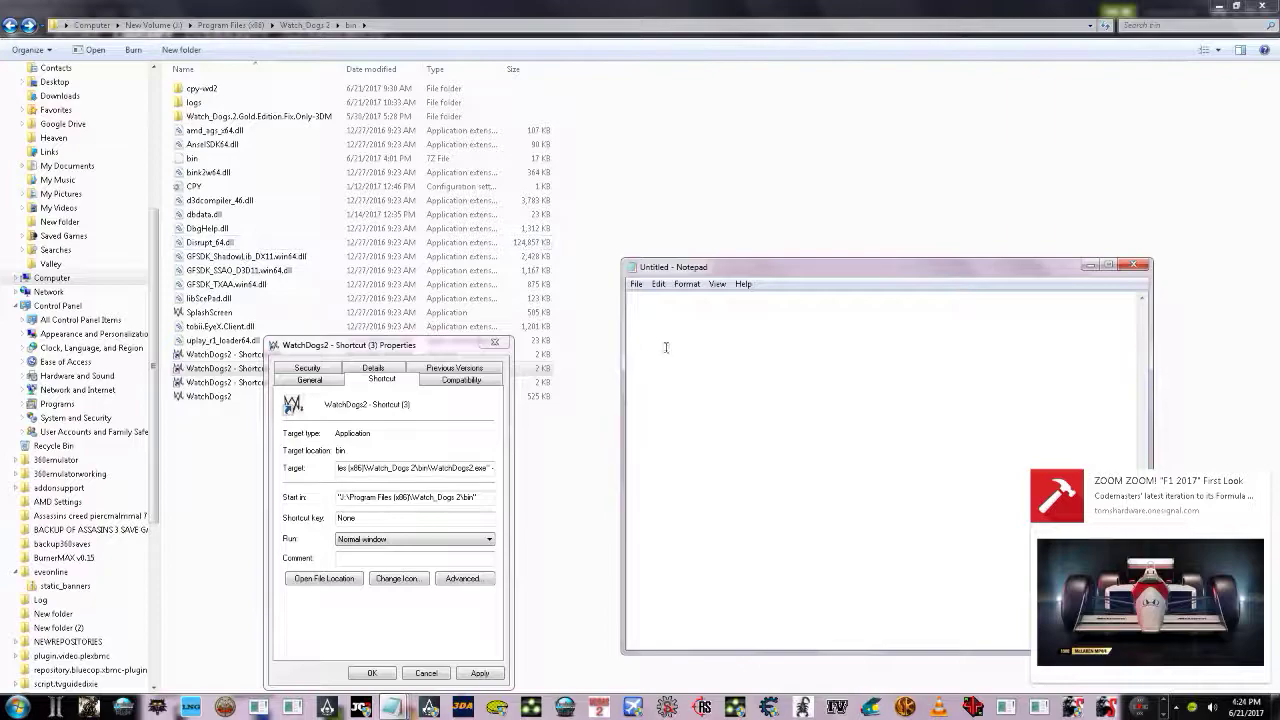
{"action": "type", "text": "-EA"}
{"action": "key", "text": "BackSpace"}
{"action": "key", "text": "BackSpace"}
{"action": "key", "text": "Caps_Lock"}
{"action": "type", "text": "eac"}
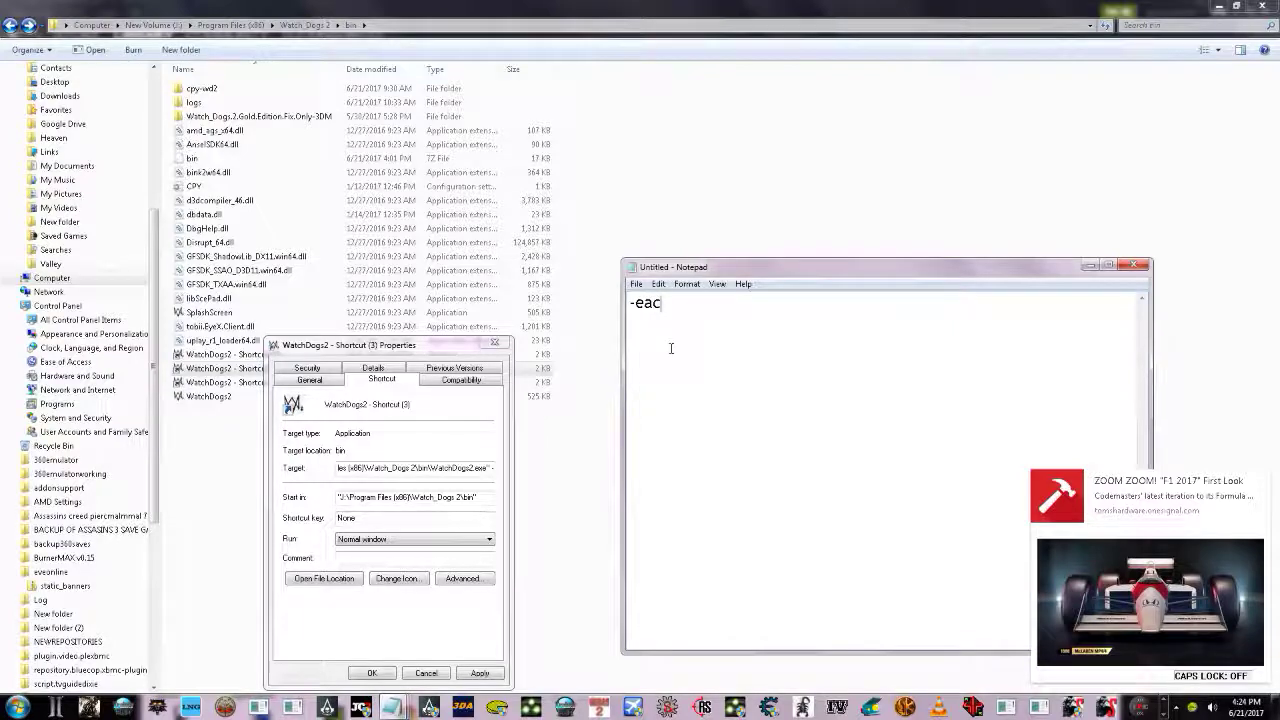
{"action": "type", "text": "_lau"}
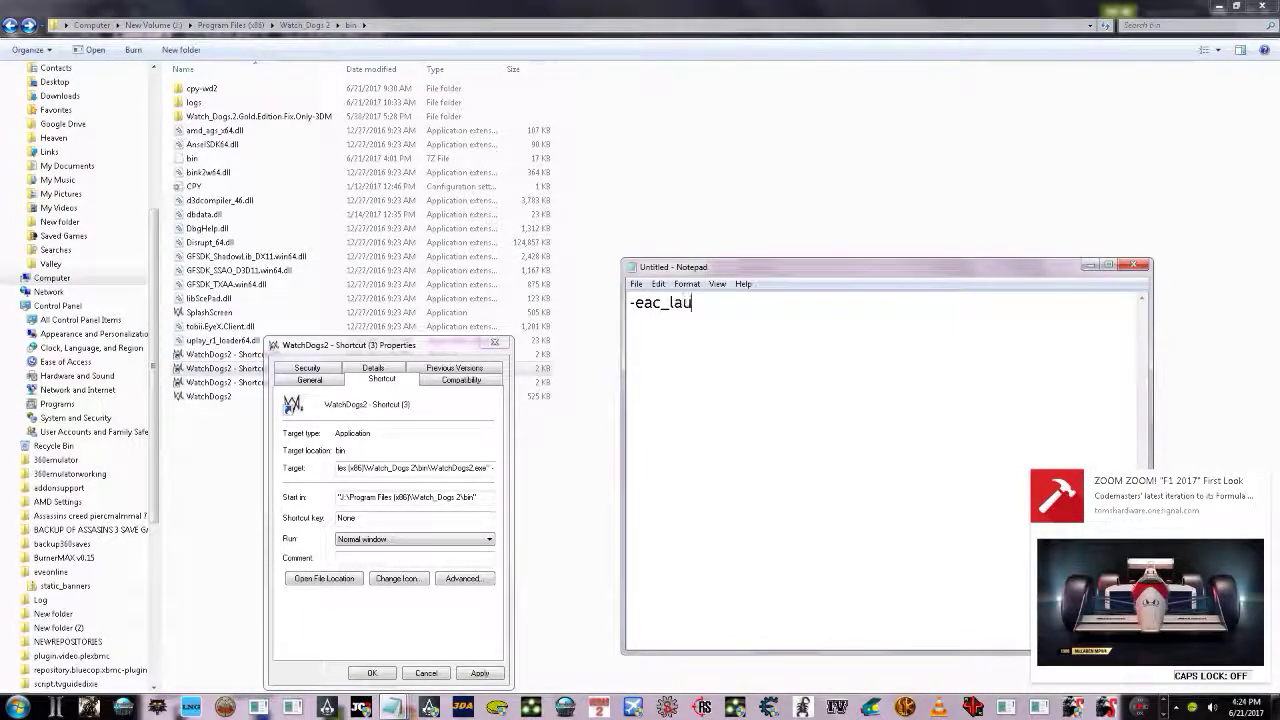
{"action": "type", "text": "ncher"}
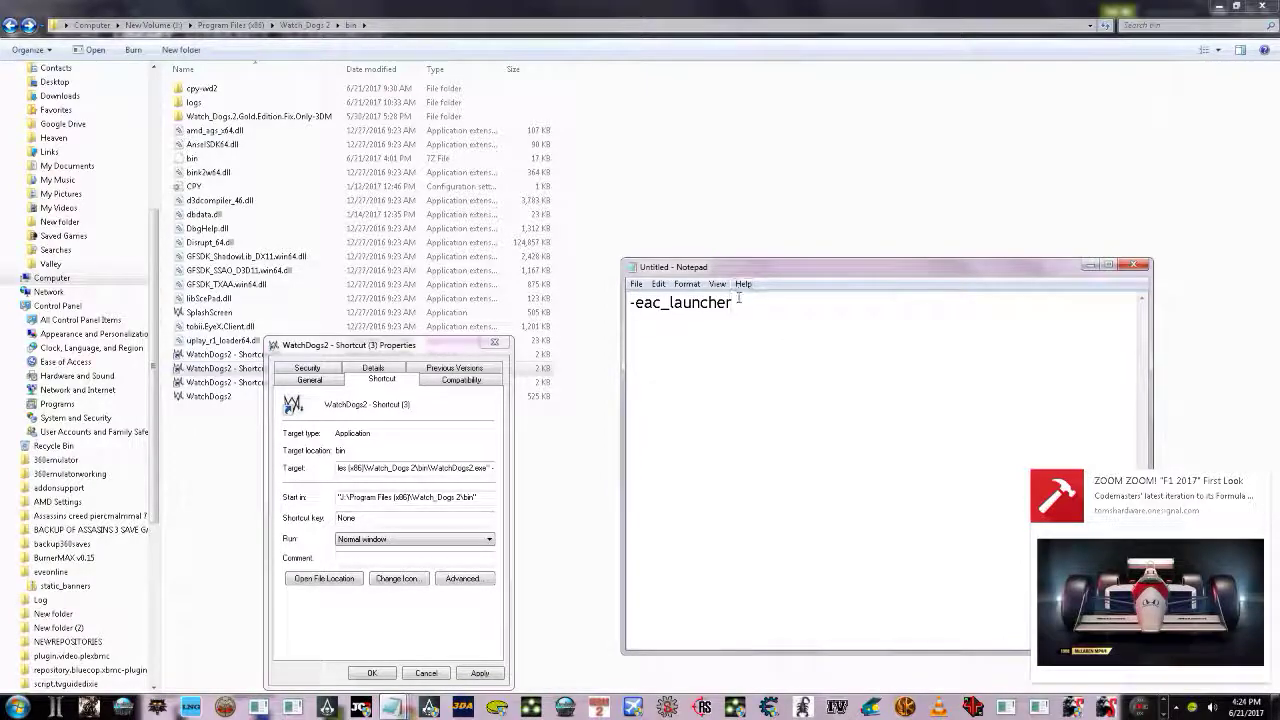
{"action": "left_click_drag", "start_coordinate": [734, 302], "coordinate": [622, 300]}
- Paste -eac_launcher after the quoted WatchDogs2.exe path in the Target, space-separated, and apply
{"action": "right_click", "coordinate": [667, 305]}
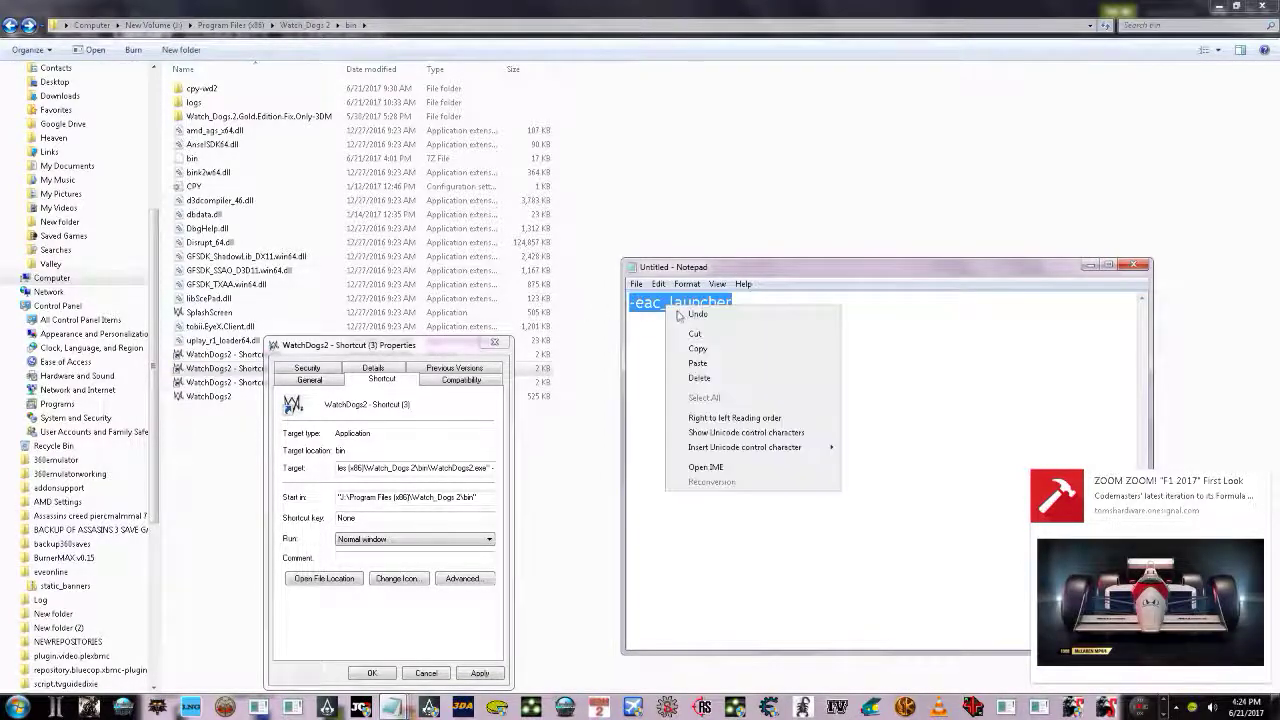
{"action": "left_click", "coordinate": [697, 348]}
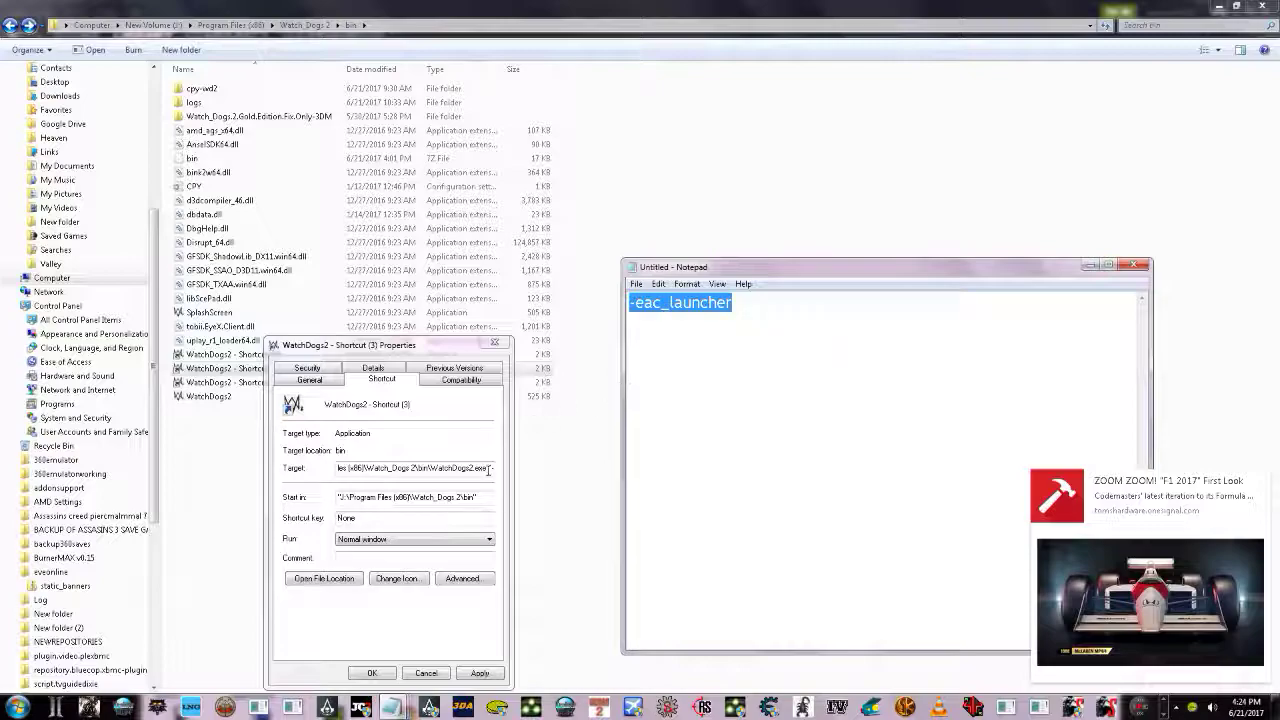
{"action": "left_click", "coordinate": [489, 470]}
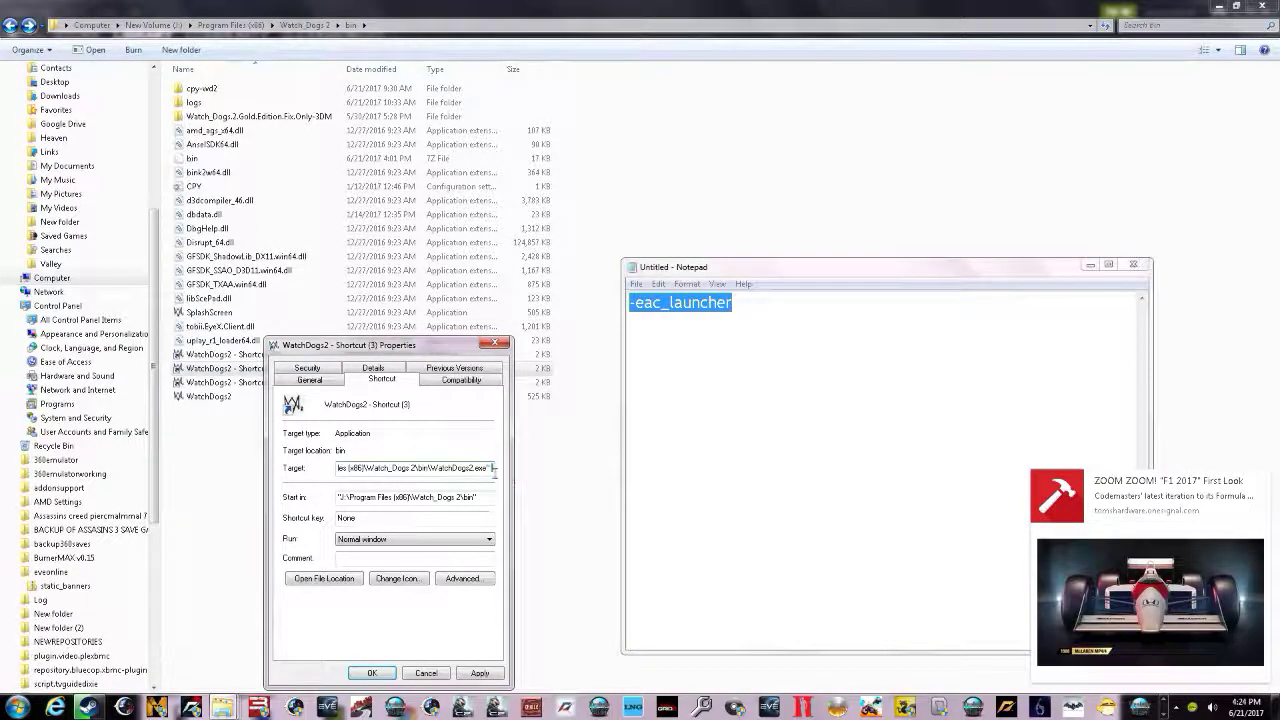
{"action": "right_click", "coordinate": [492, 470]}
{"action": "left_click", "coordinate": [530, 533]}
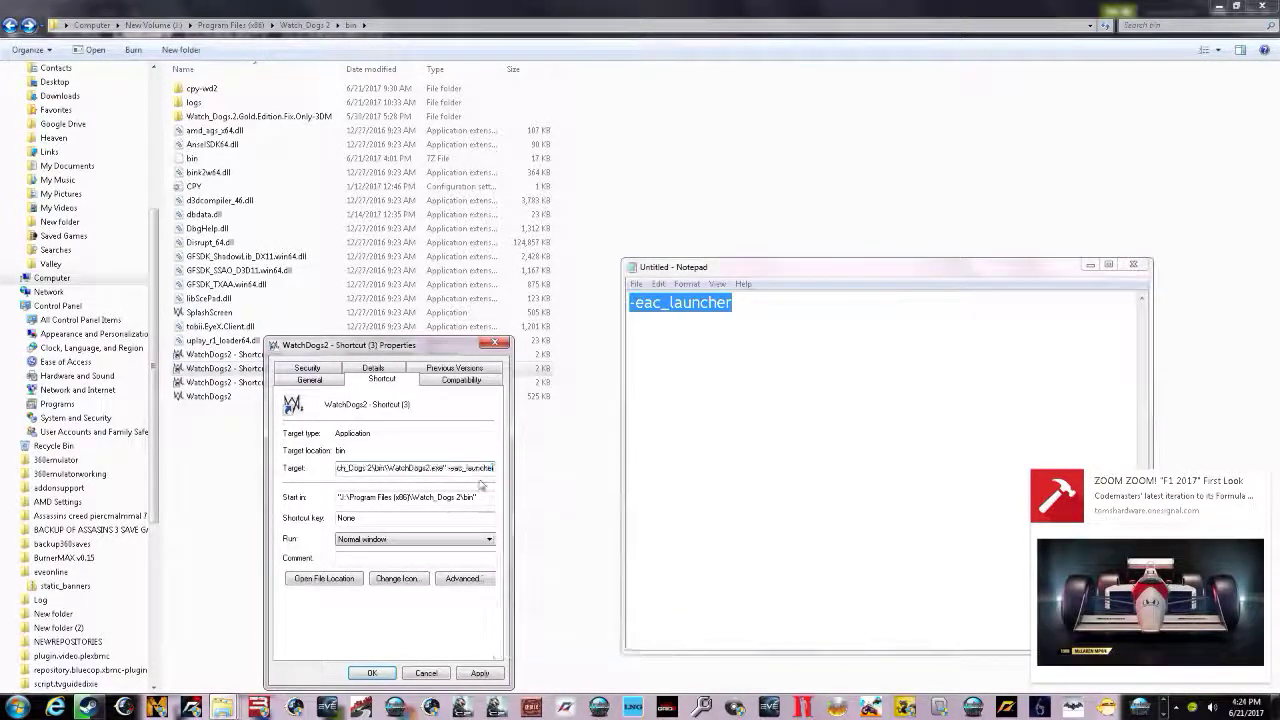
{"action": "left_click", "coordinate": [450, 469]}
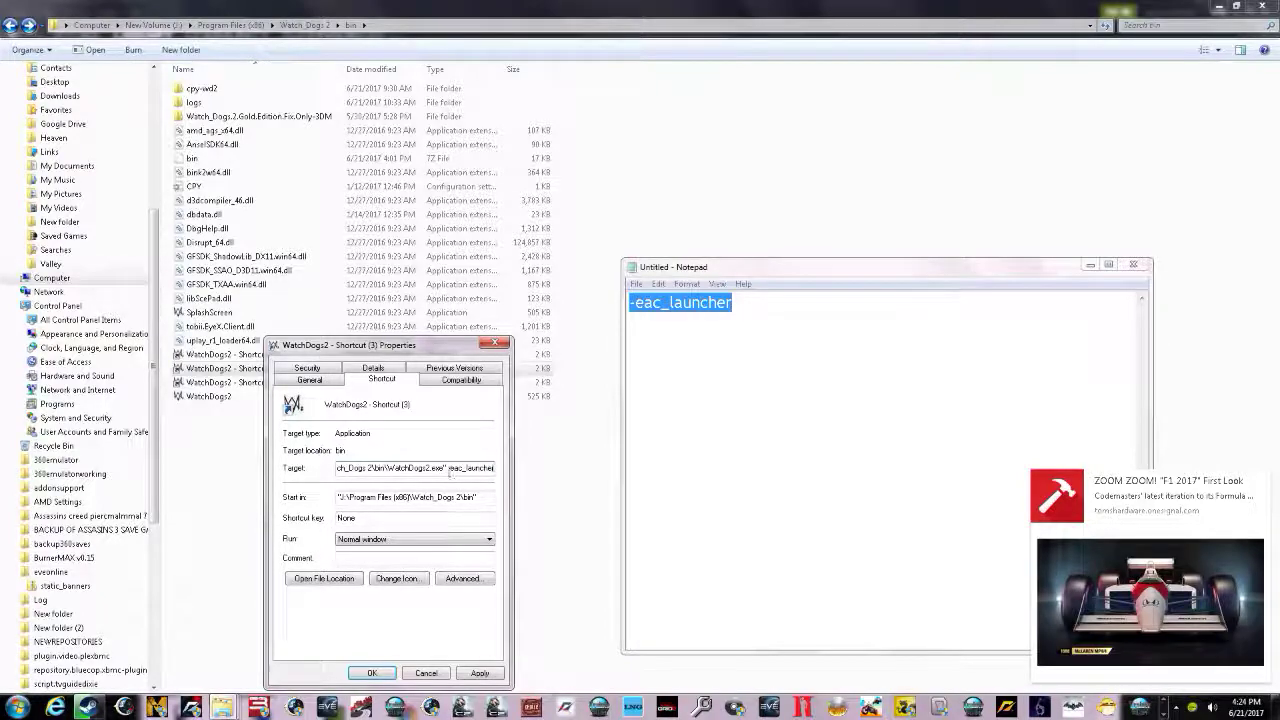
{"action": "double_click", "coordinate": [478, 469]}
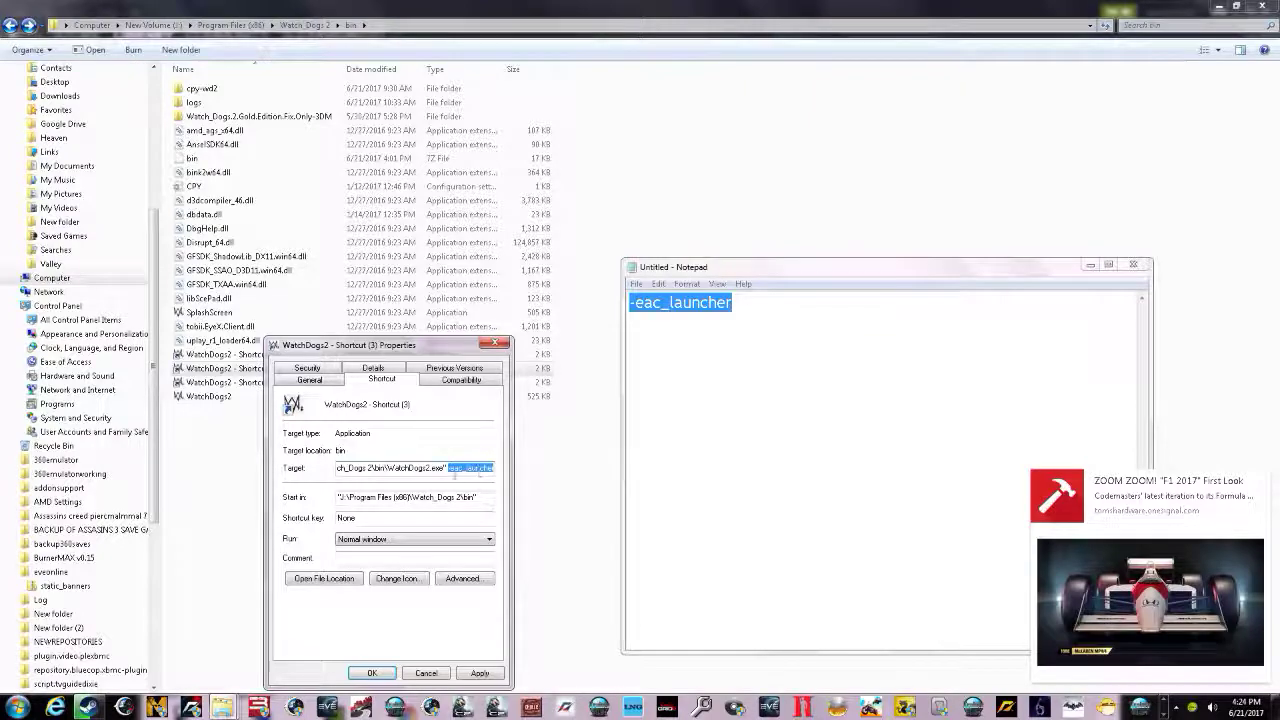
{"action": "left_click", "coordinate": [470, 468]}
{"action": "left_click", "coordinate": [478, 673]}
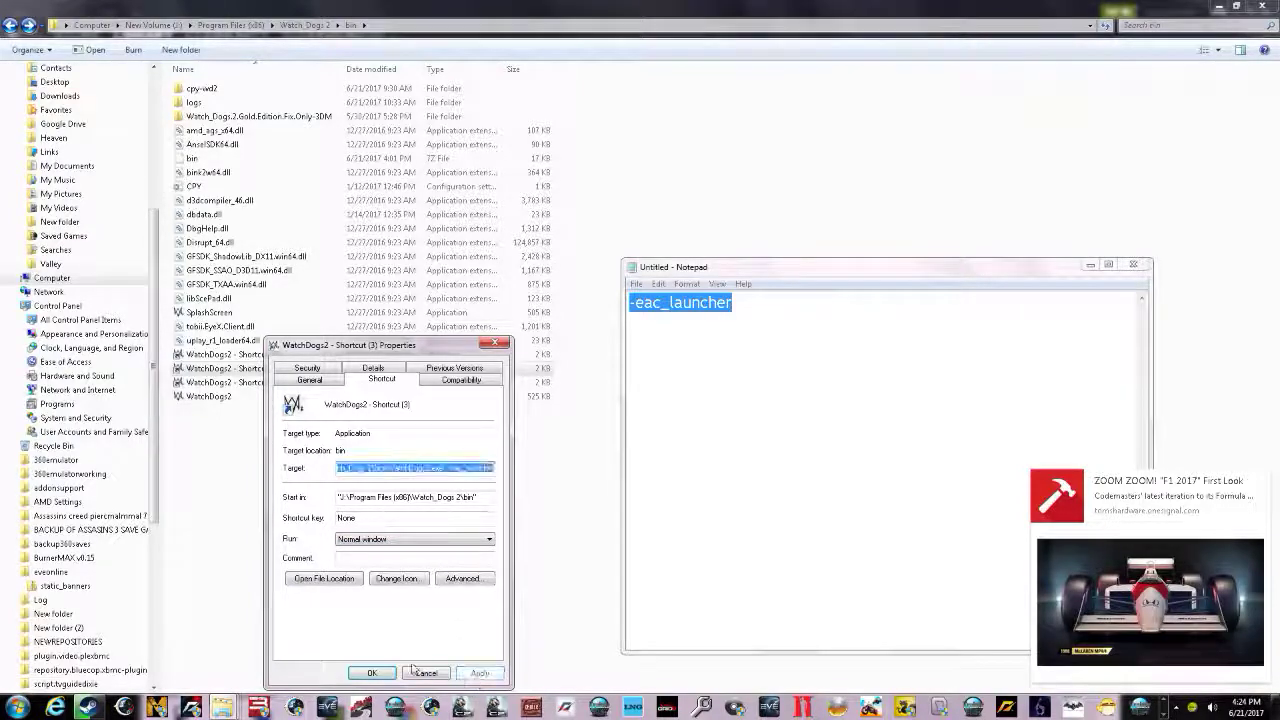
- Close the shortcut's Properties with OK and reselect WatchDogs2 - Shortcut (3)
{"action": "left_click", "coordinate": [372, 673]}
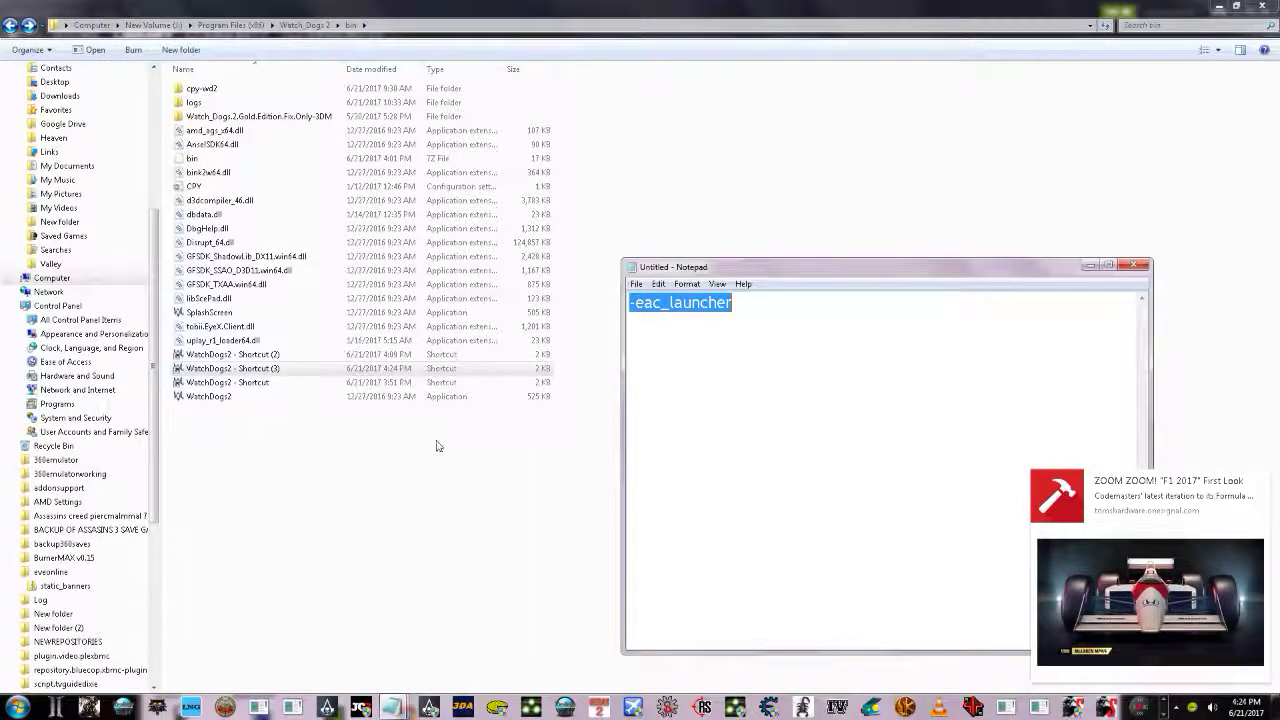
{"action": "left_click", "coordinate": [232, 370]}
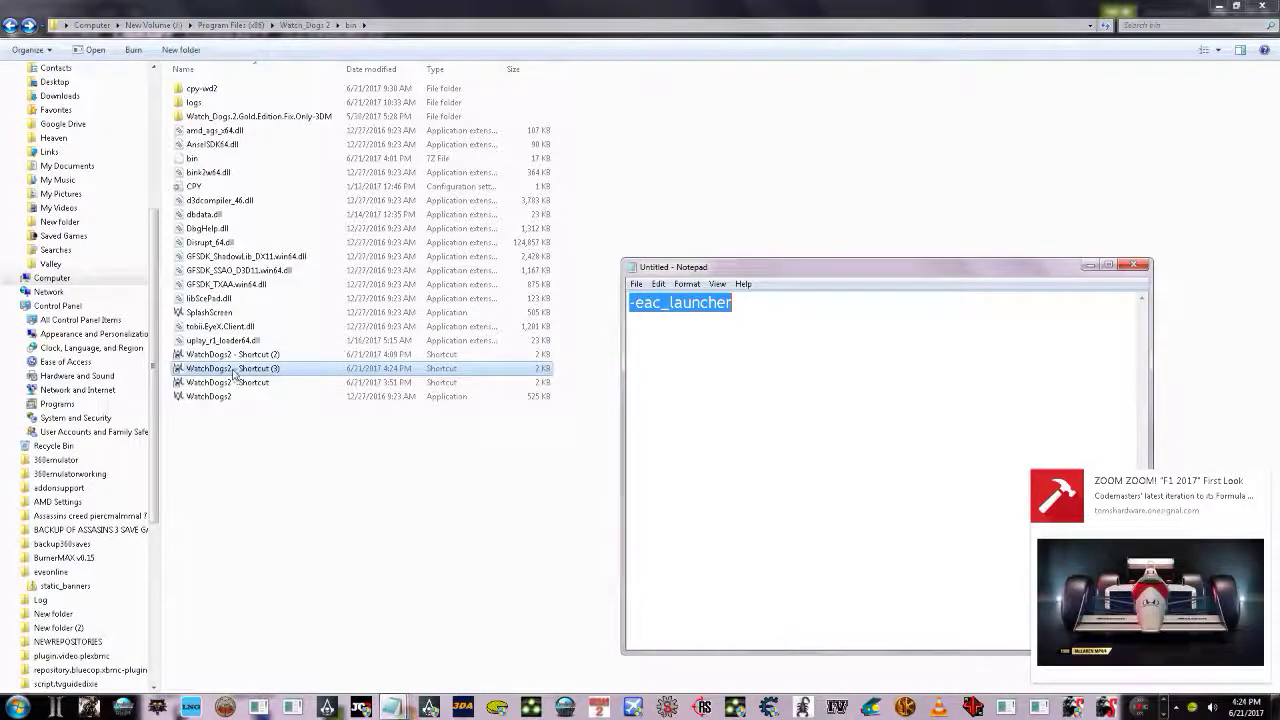
{"action": "left_click", "coordinate": [186, 400]}
{"action": "right_click", "coordinate": [186, 398]}
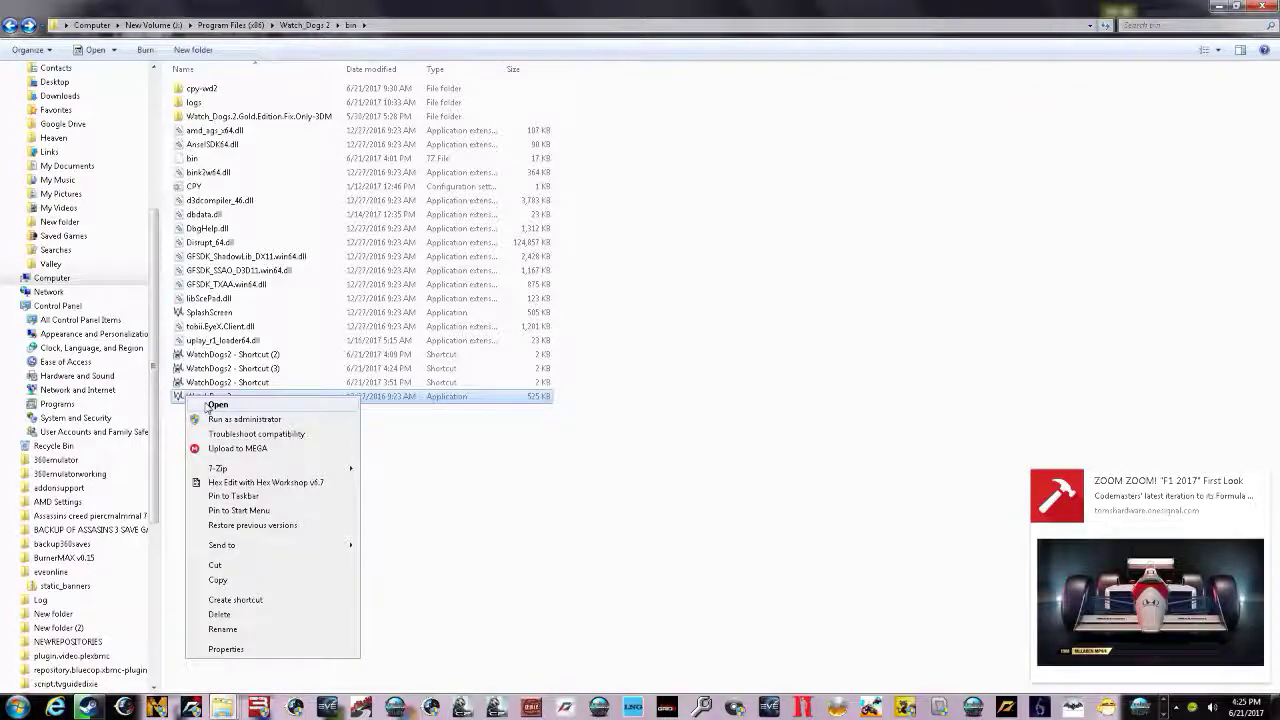
{"action": "left_click", "coordinate": [474, 457]}
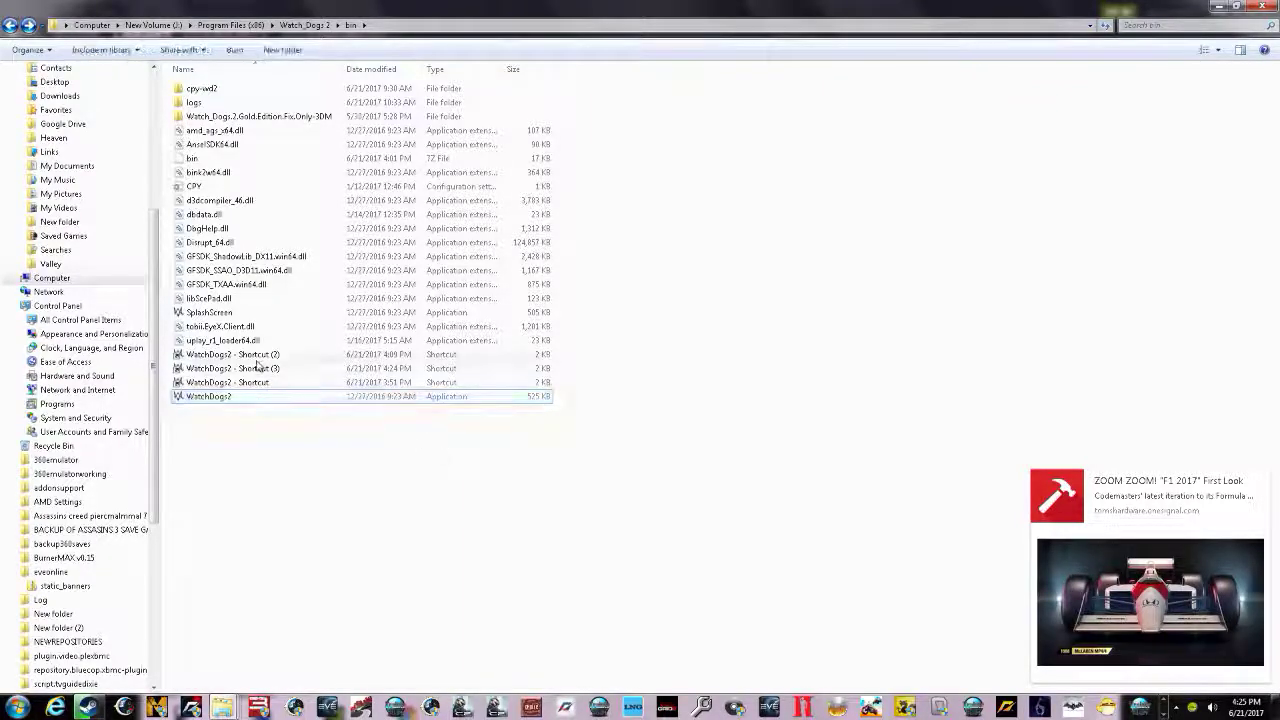
{"action": "left_click", "coordinate": [258, 367]}
- Open WatchDogs2 - Shortcut (3) from its context menu to start Watch Dogs 2
{"action": "right_click", "coordinate": [257, 367]}
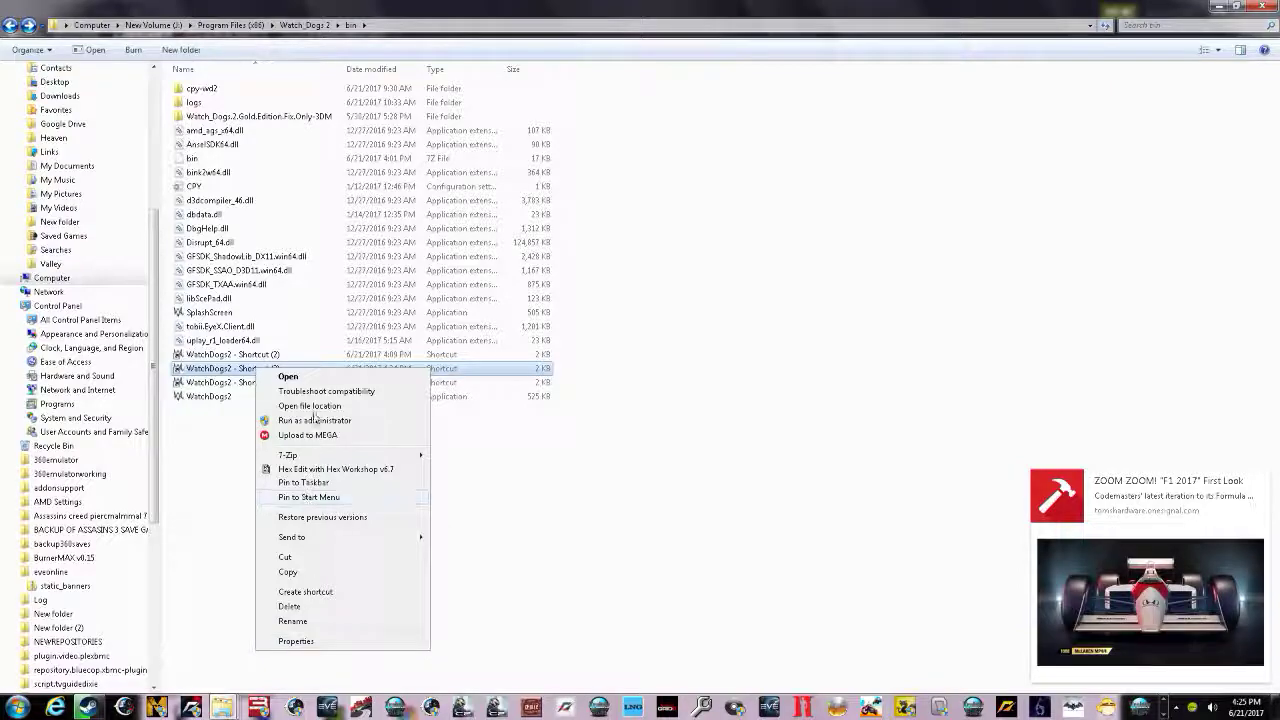
{"action": "left_click", "coordinate": [316, 378]}
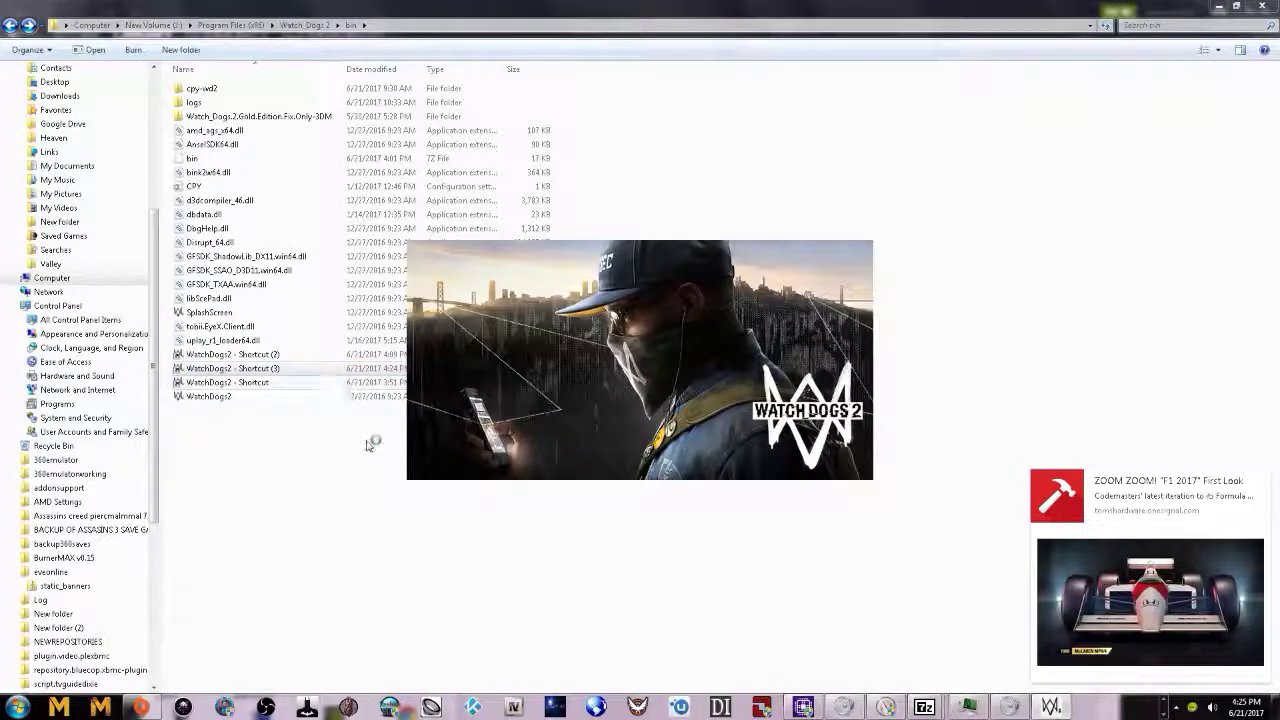